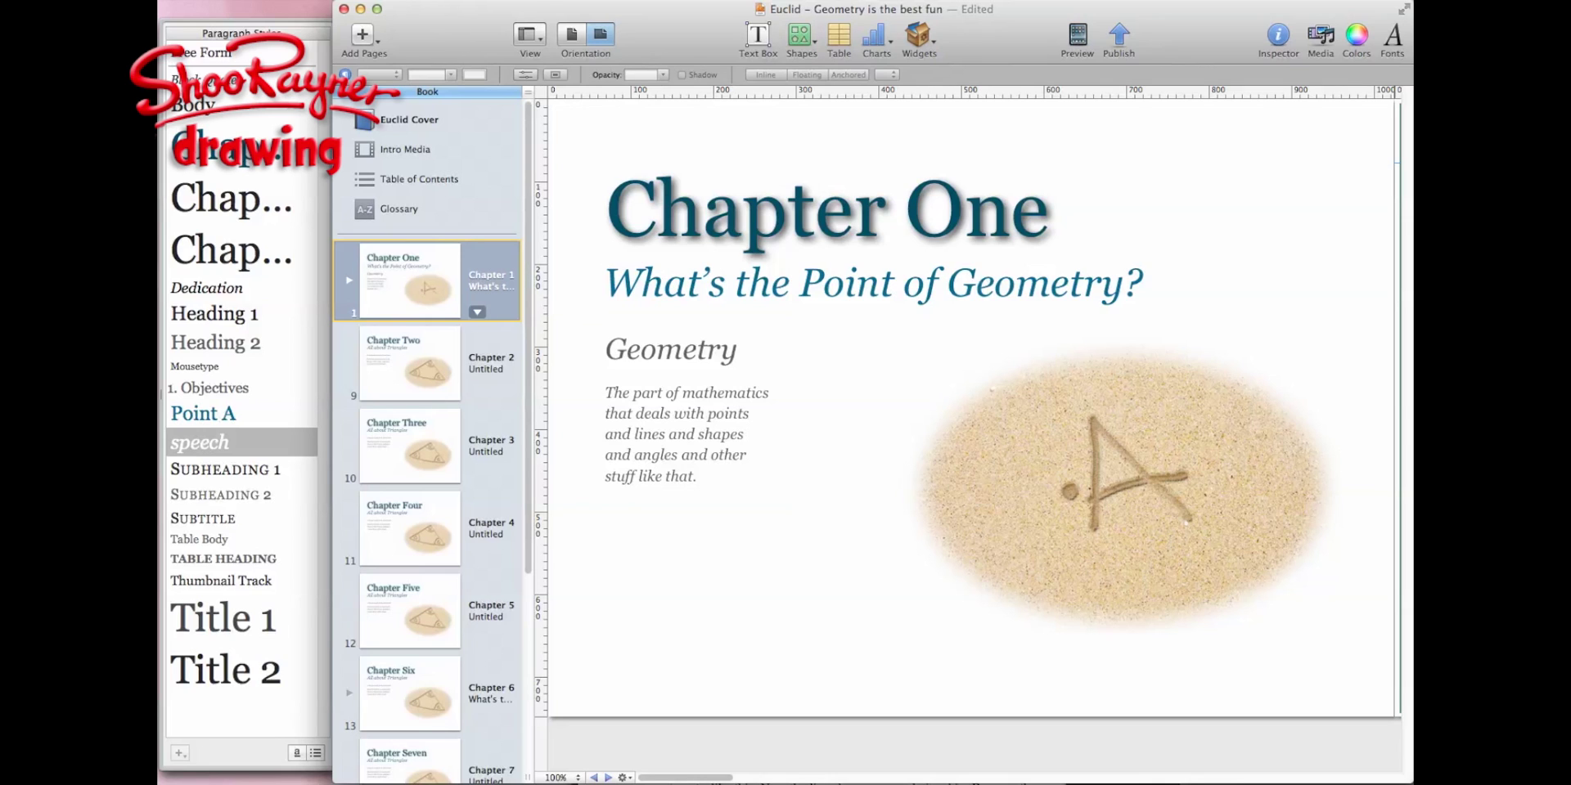
Browse the Euclid cover page, then bring up the Intro Media page with its title video
left_click(405, 119)
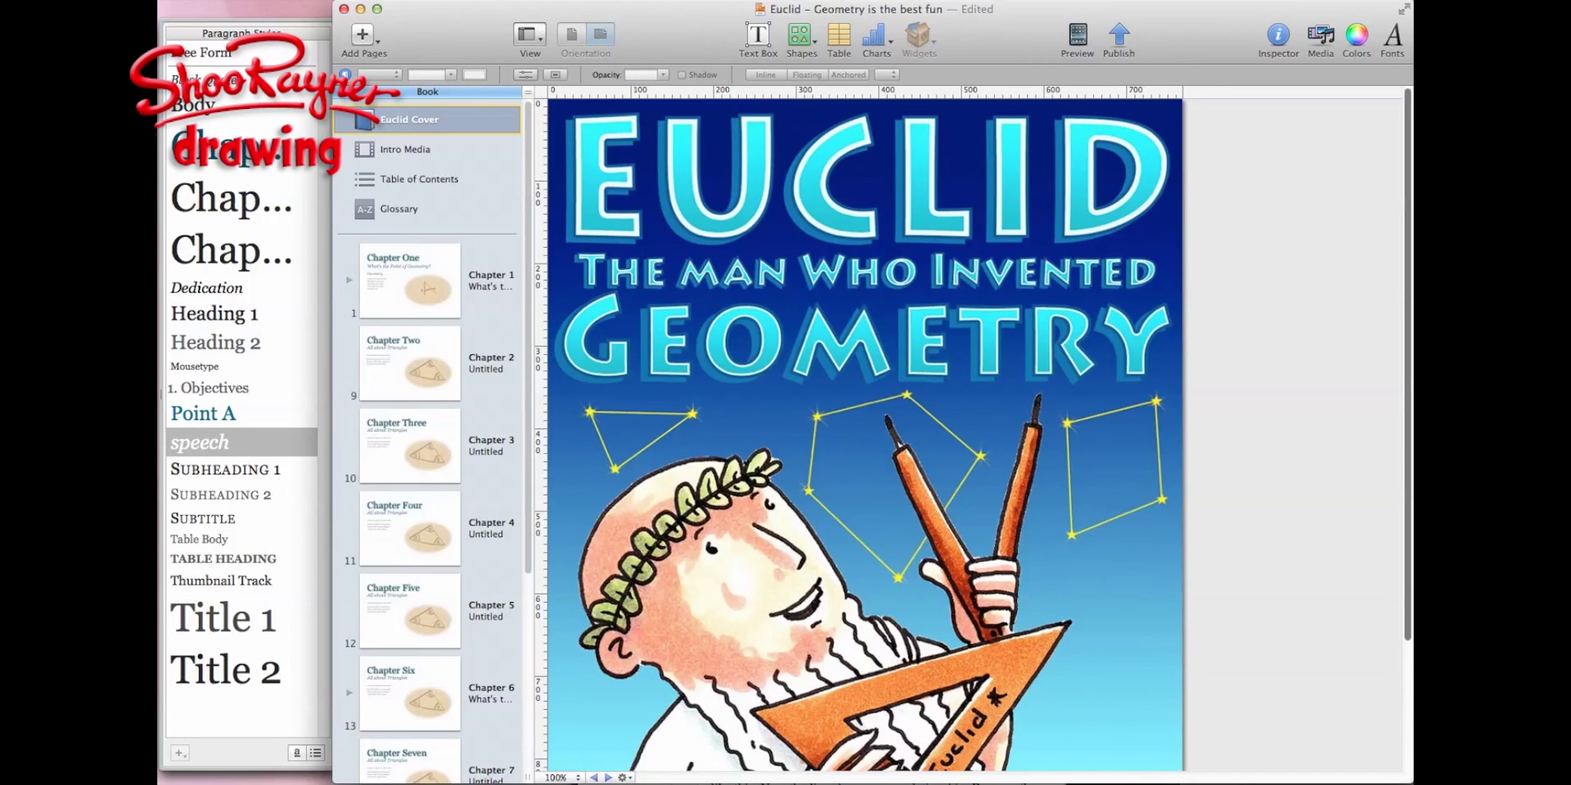
scroll(865, 434, "down", 1)
scroll(864, 433, "up", 1)
scroll(864, 434, "up", 1)
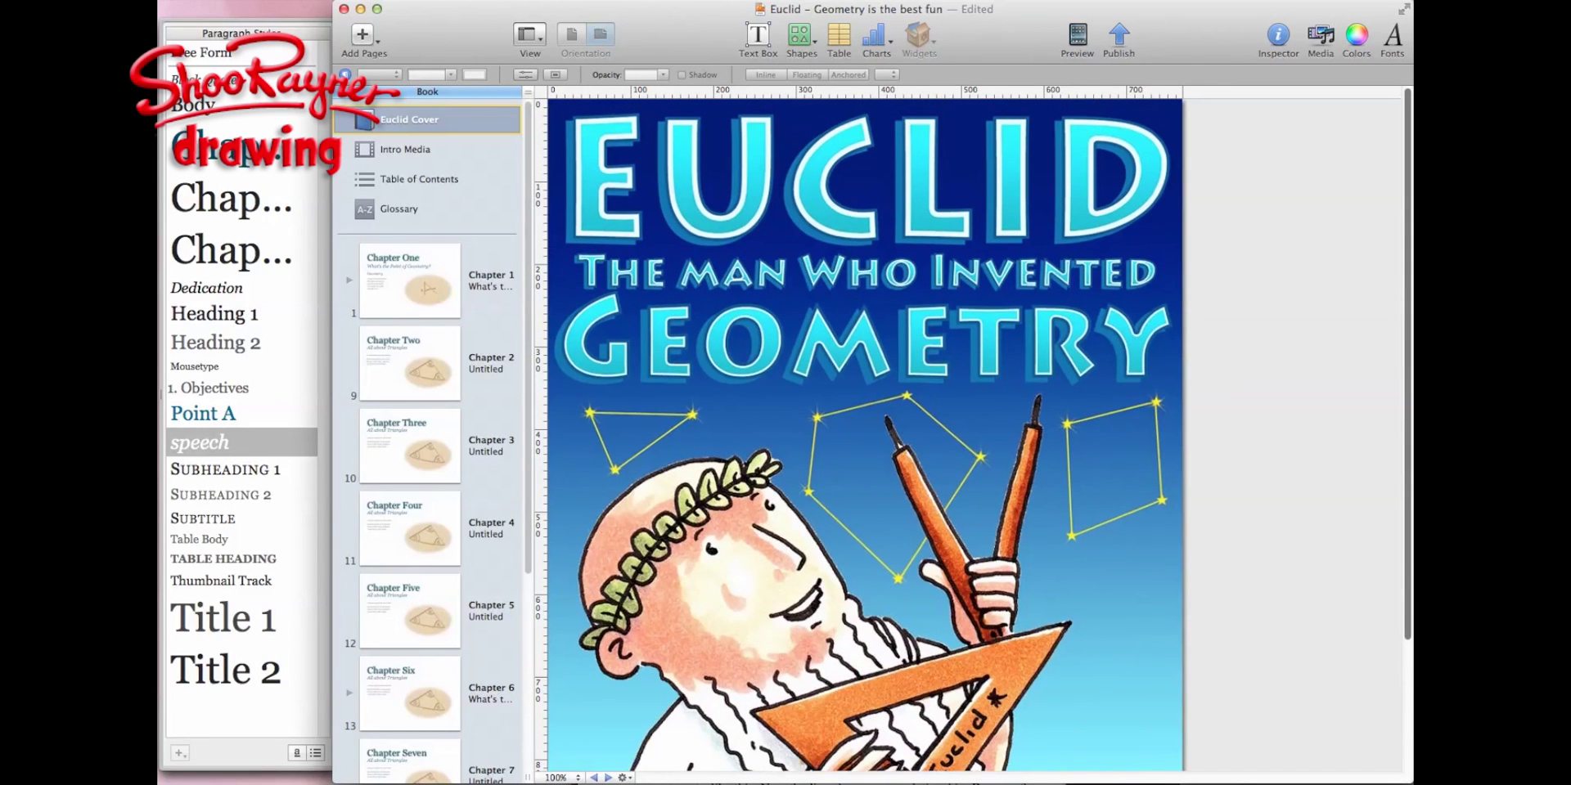
scroll(864, 434, "down", 5)
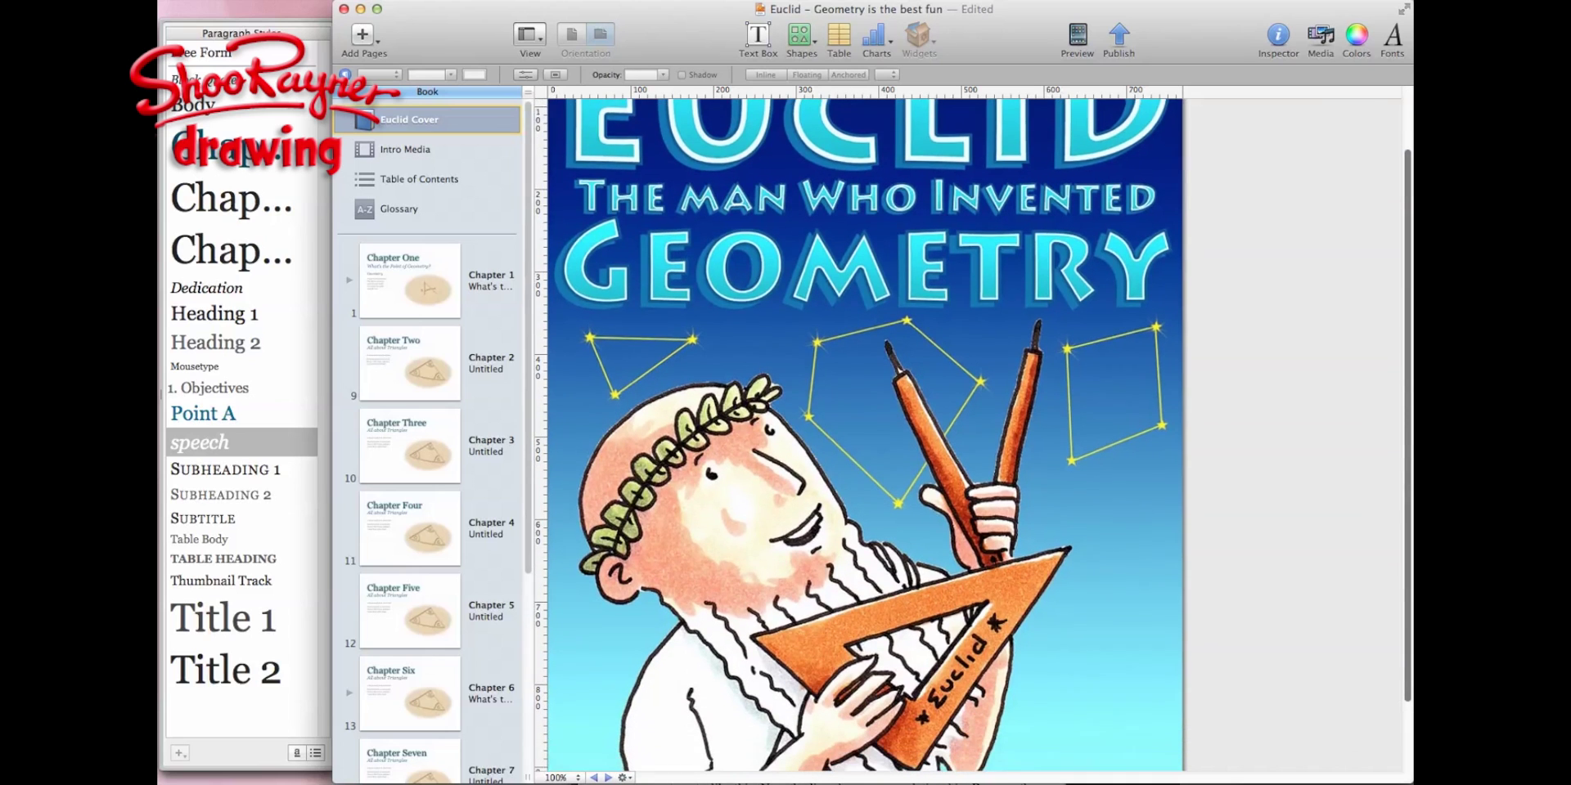
scroll(864, 434, "down", 3)
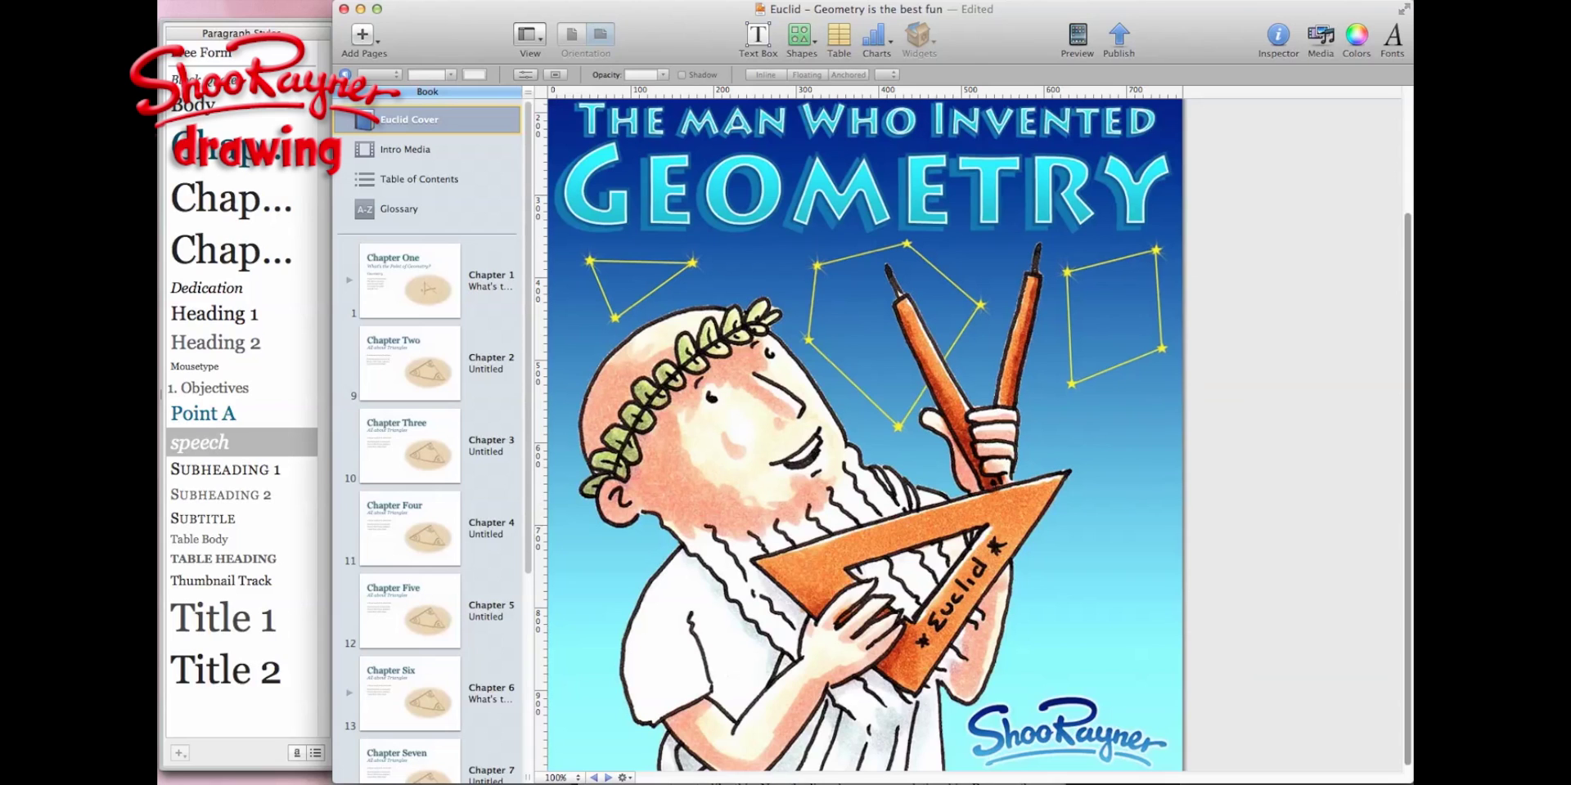
scroll(864, 434, "up", 8)
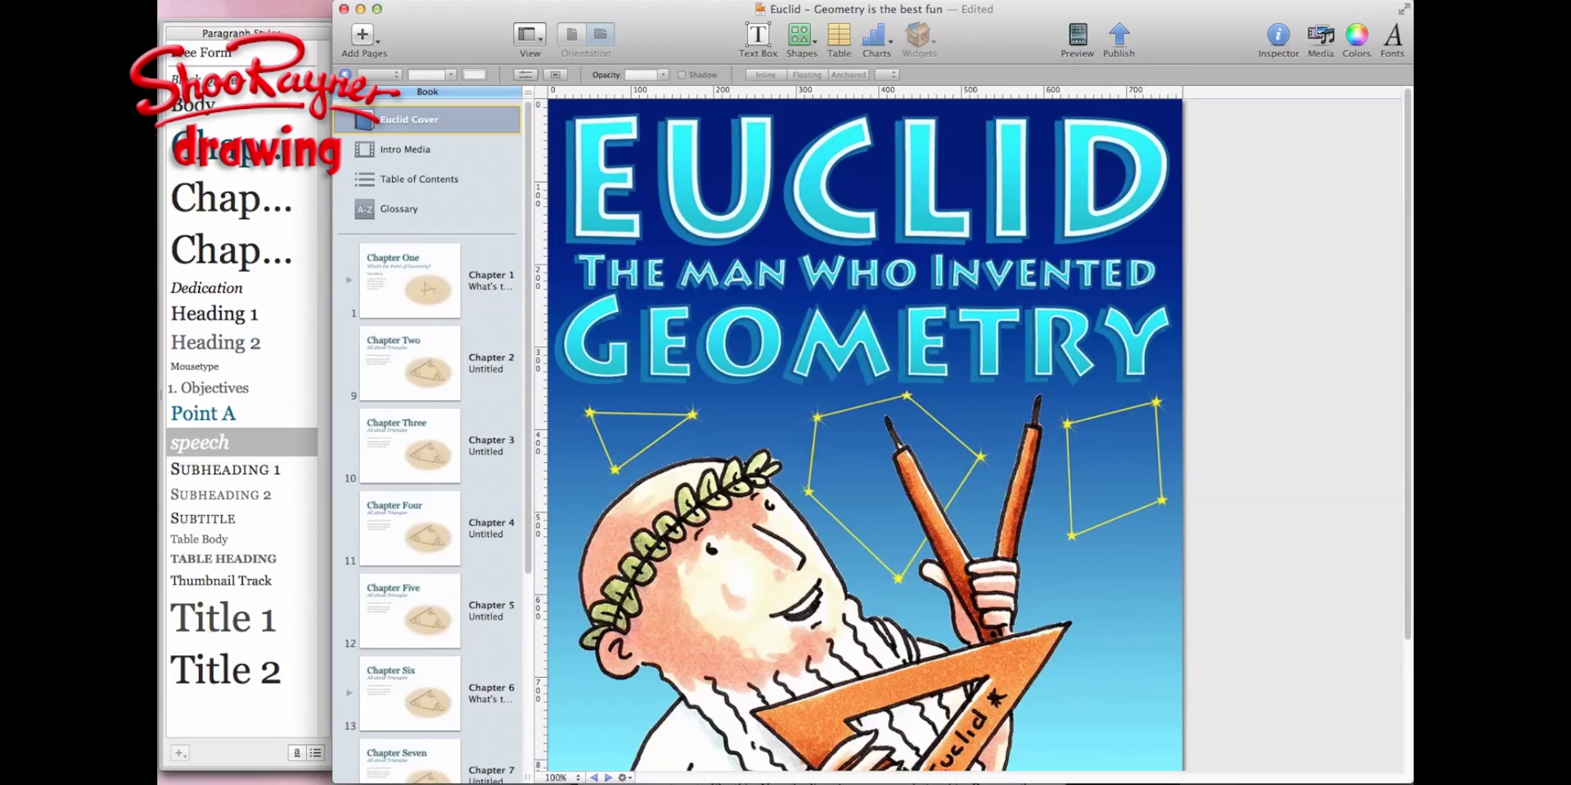
scroll(865, 435, "down", 5)
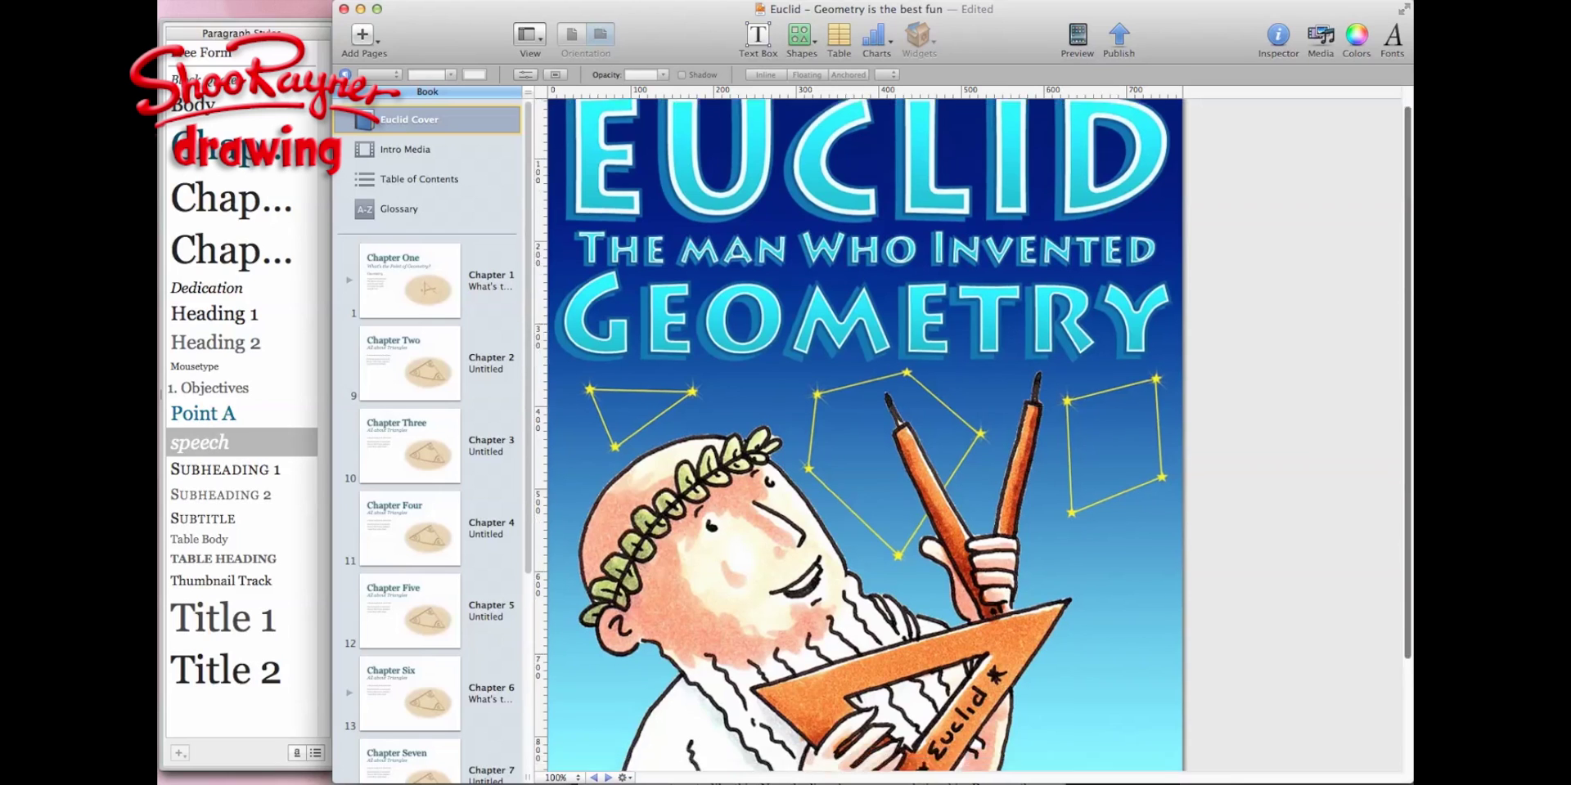
scroll(865, 435, "up", 5)
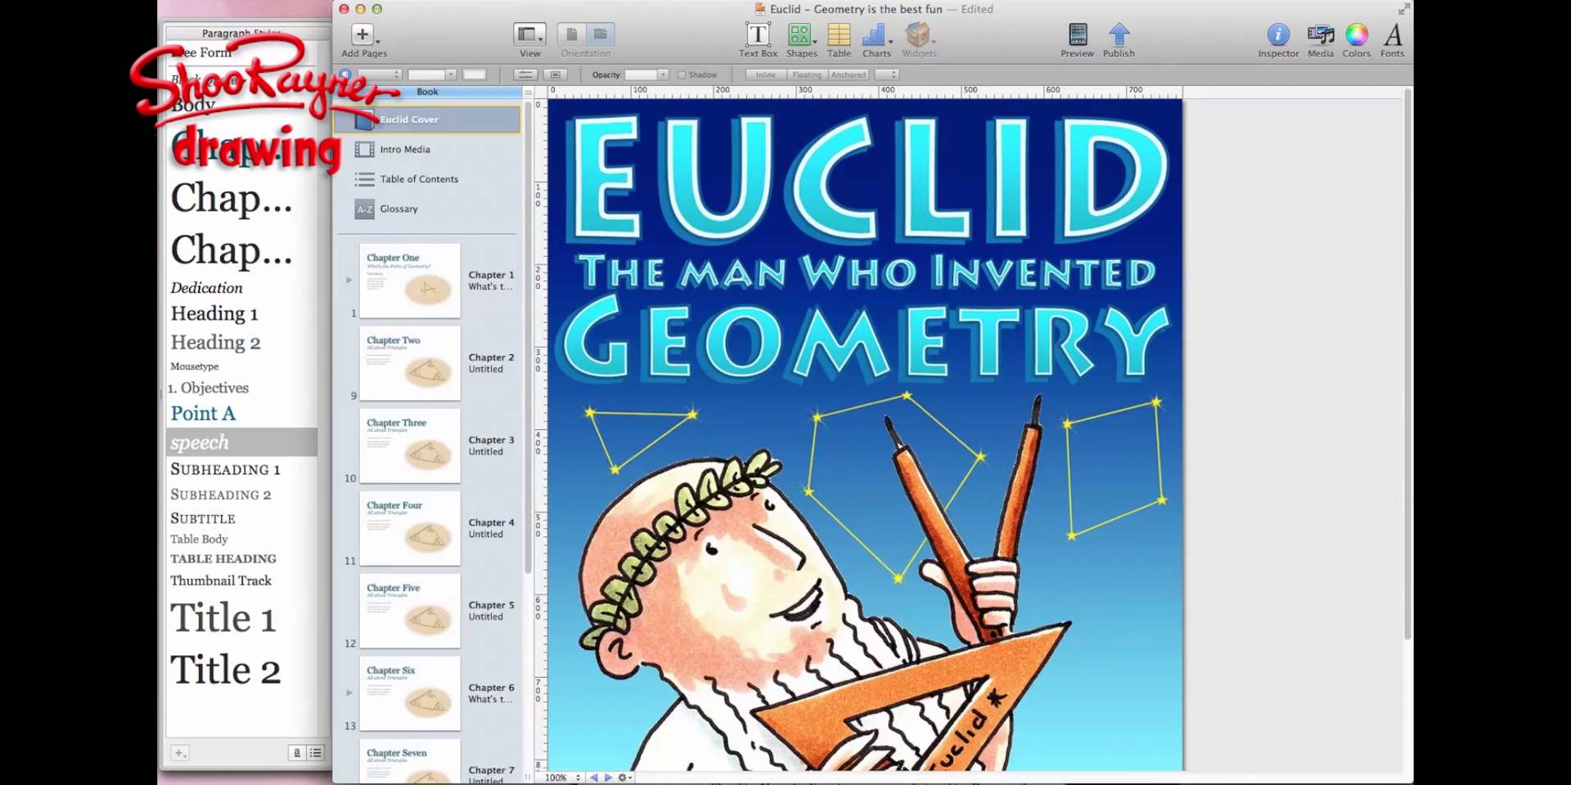
left_click(407, 149)
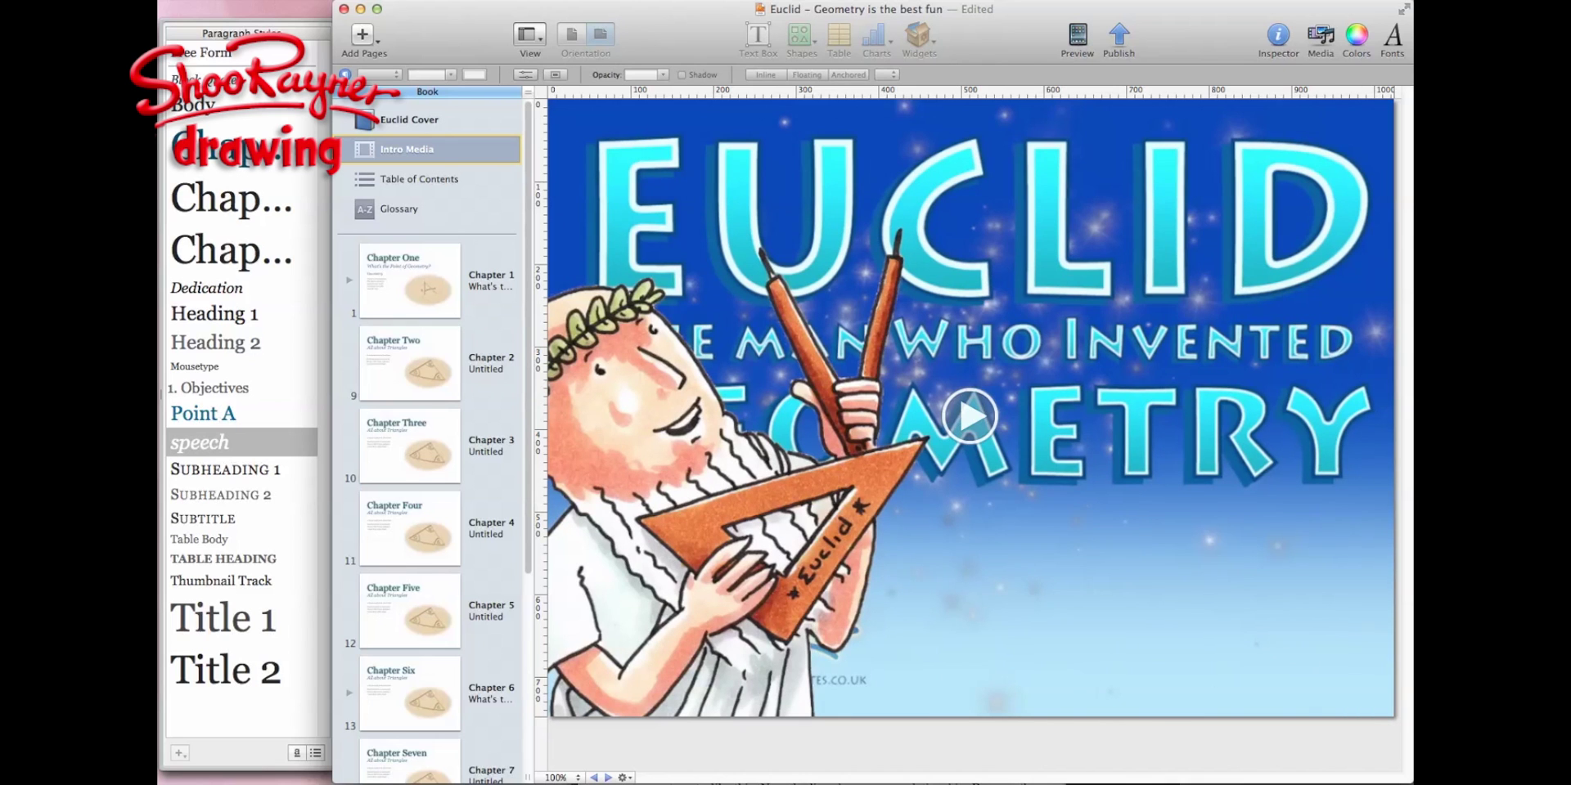
Play the Euclid intro video, then view the Table of Contents and Chapter One's opening page
left_click(969, 415)
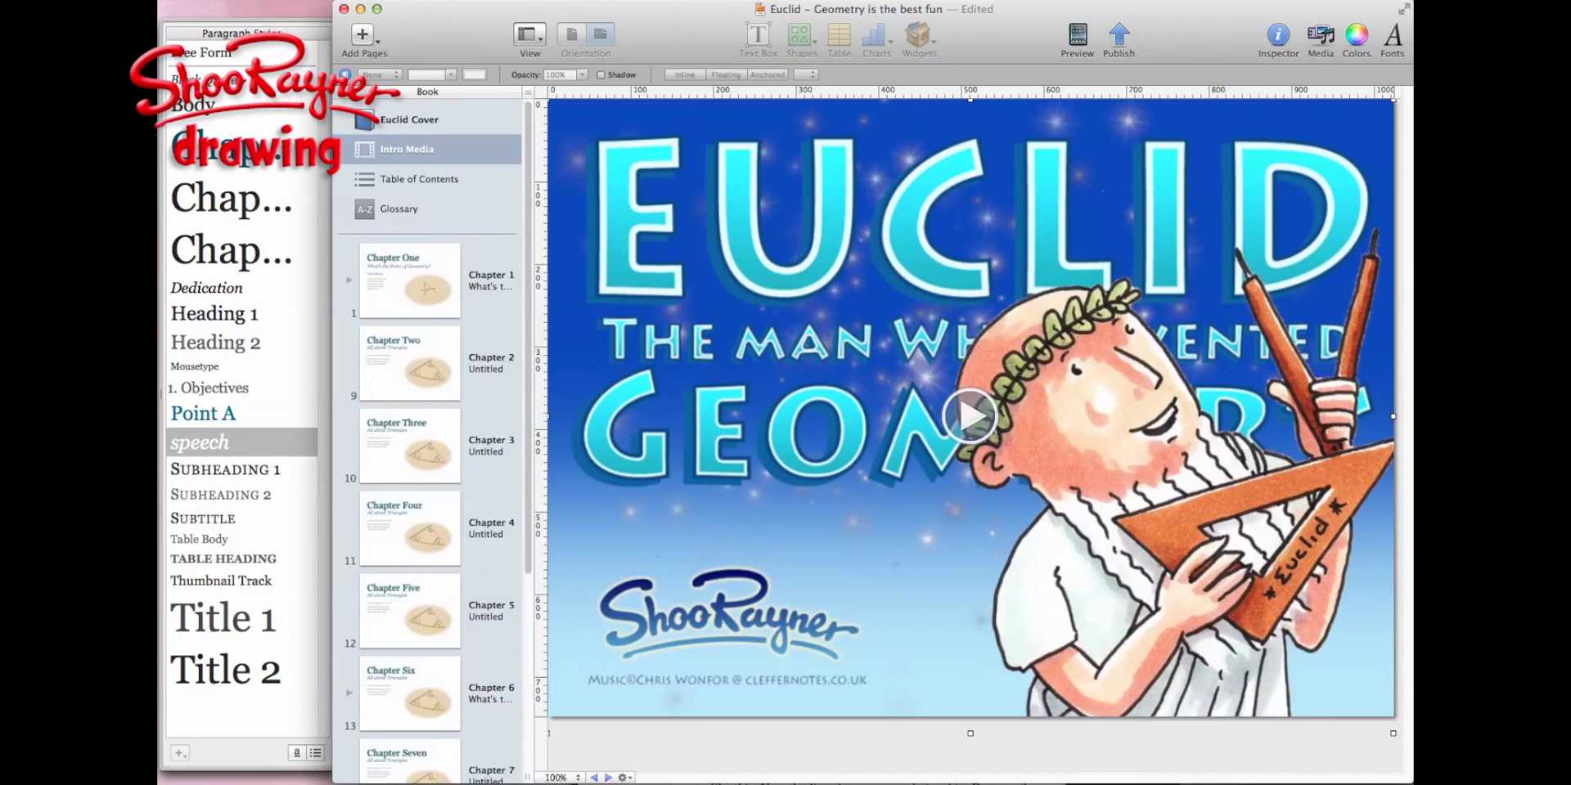
left_click(421, 179)
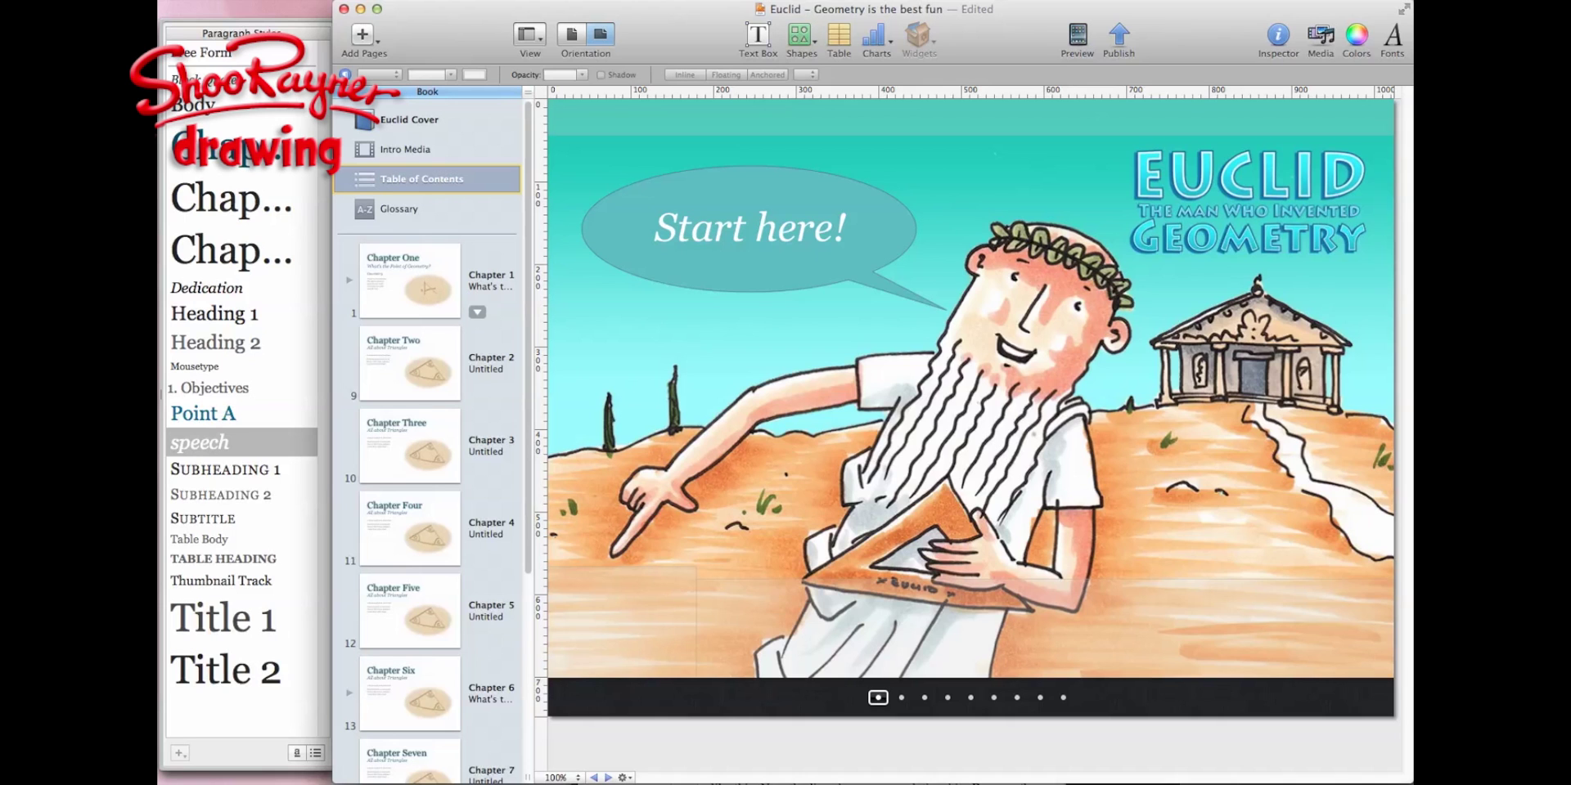
left_click(409, 280)
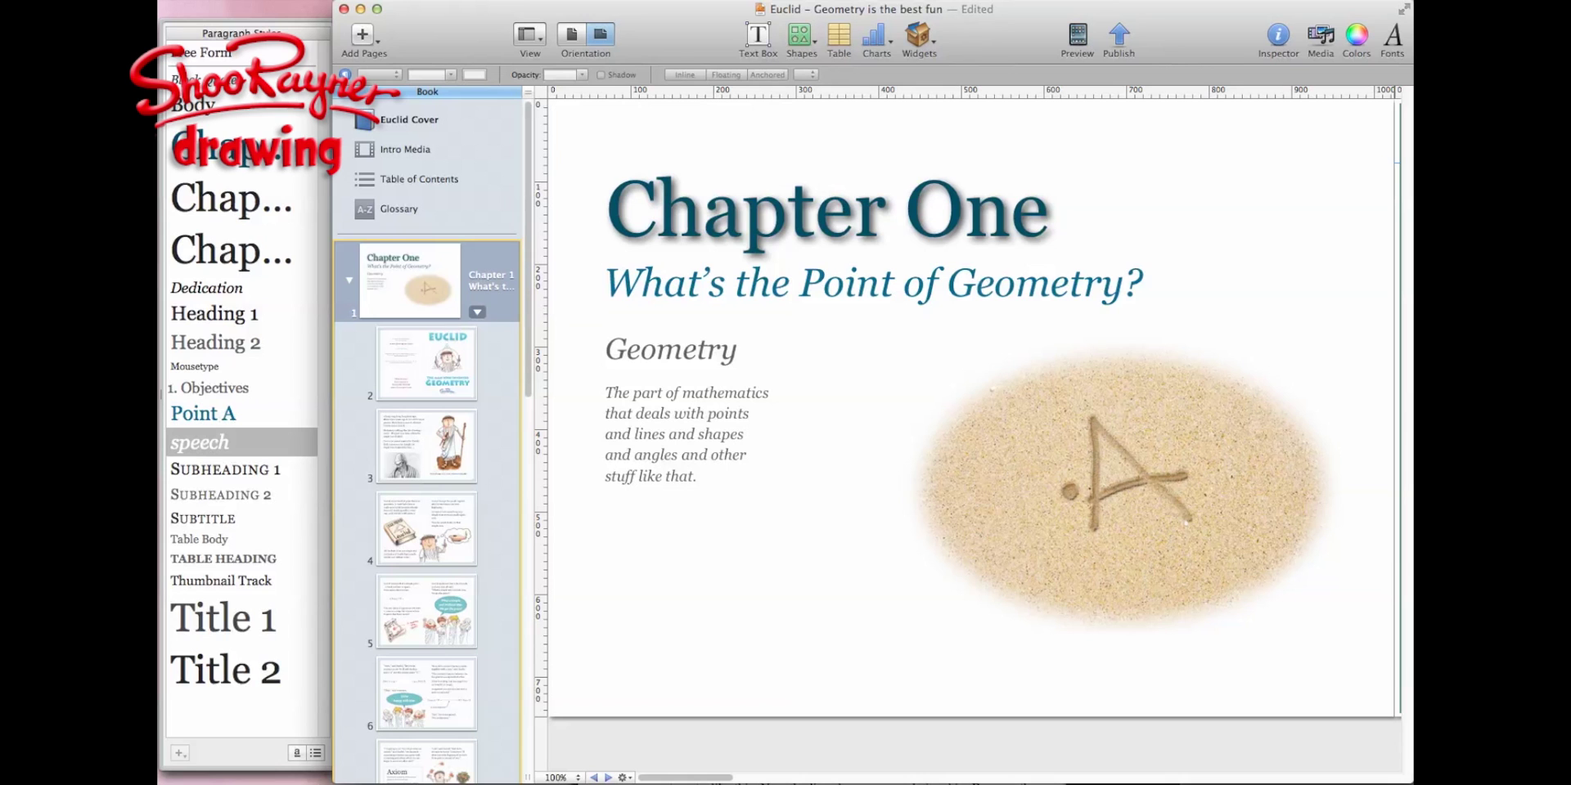
Step through Chapter One's spreads, pages 2 to 7, to reach the sand-drawing page 8
left_click(426, 362)
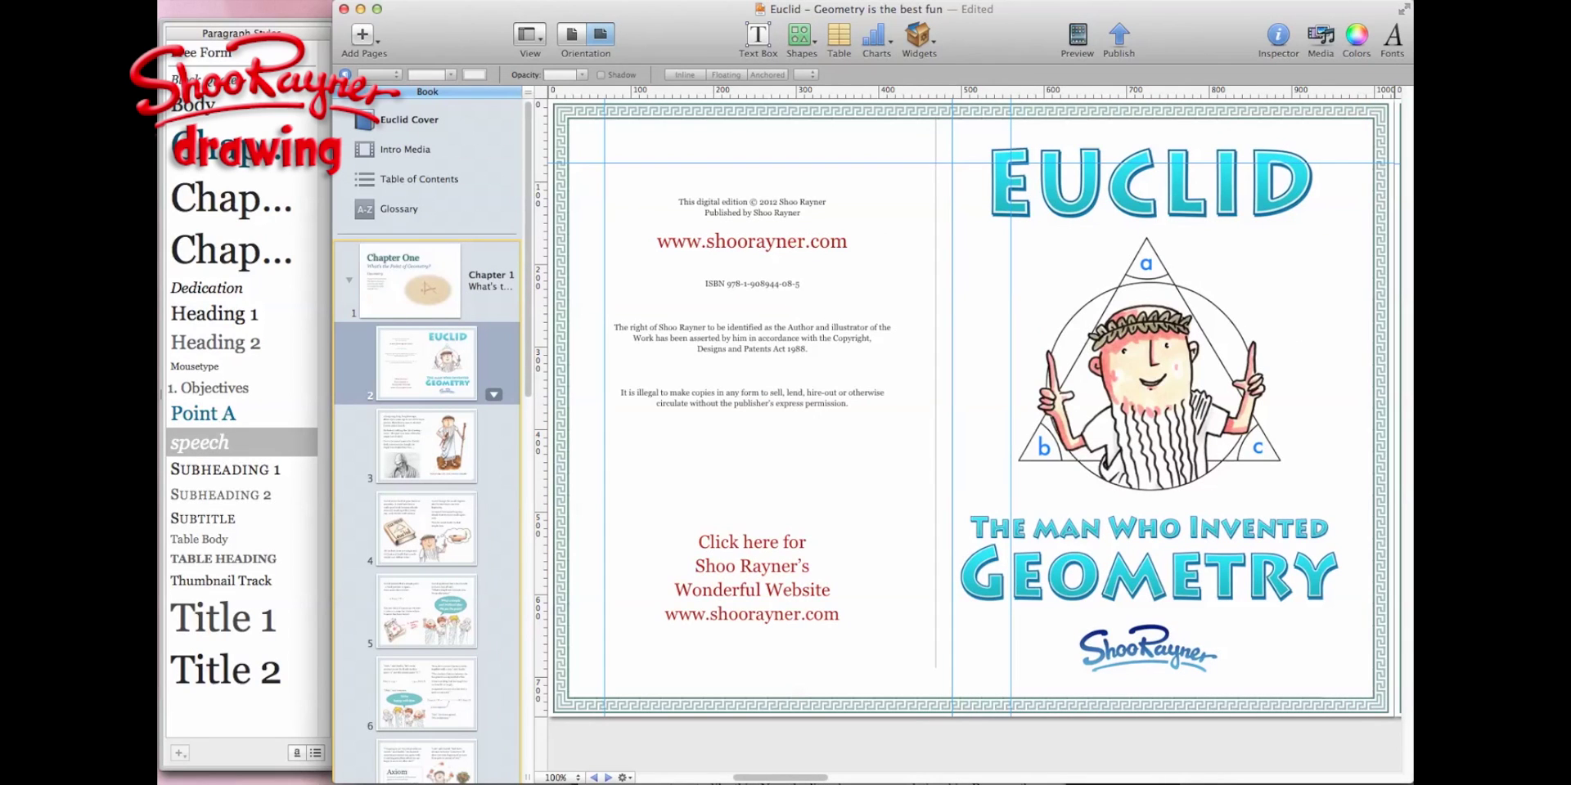
left_click(427, 446)
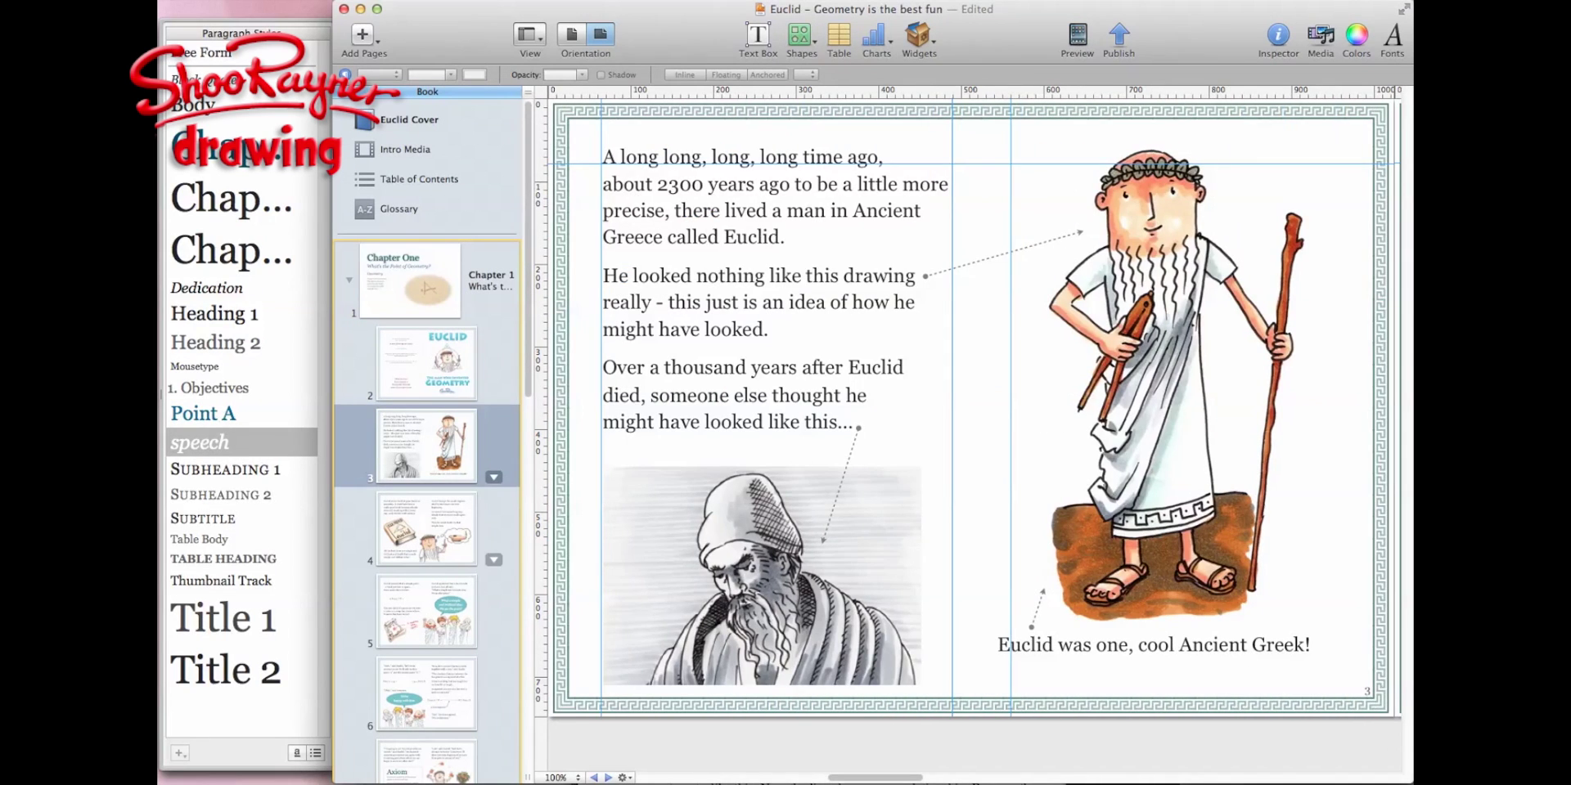
left_click(426, 528)
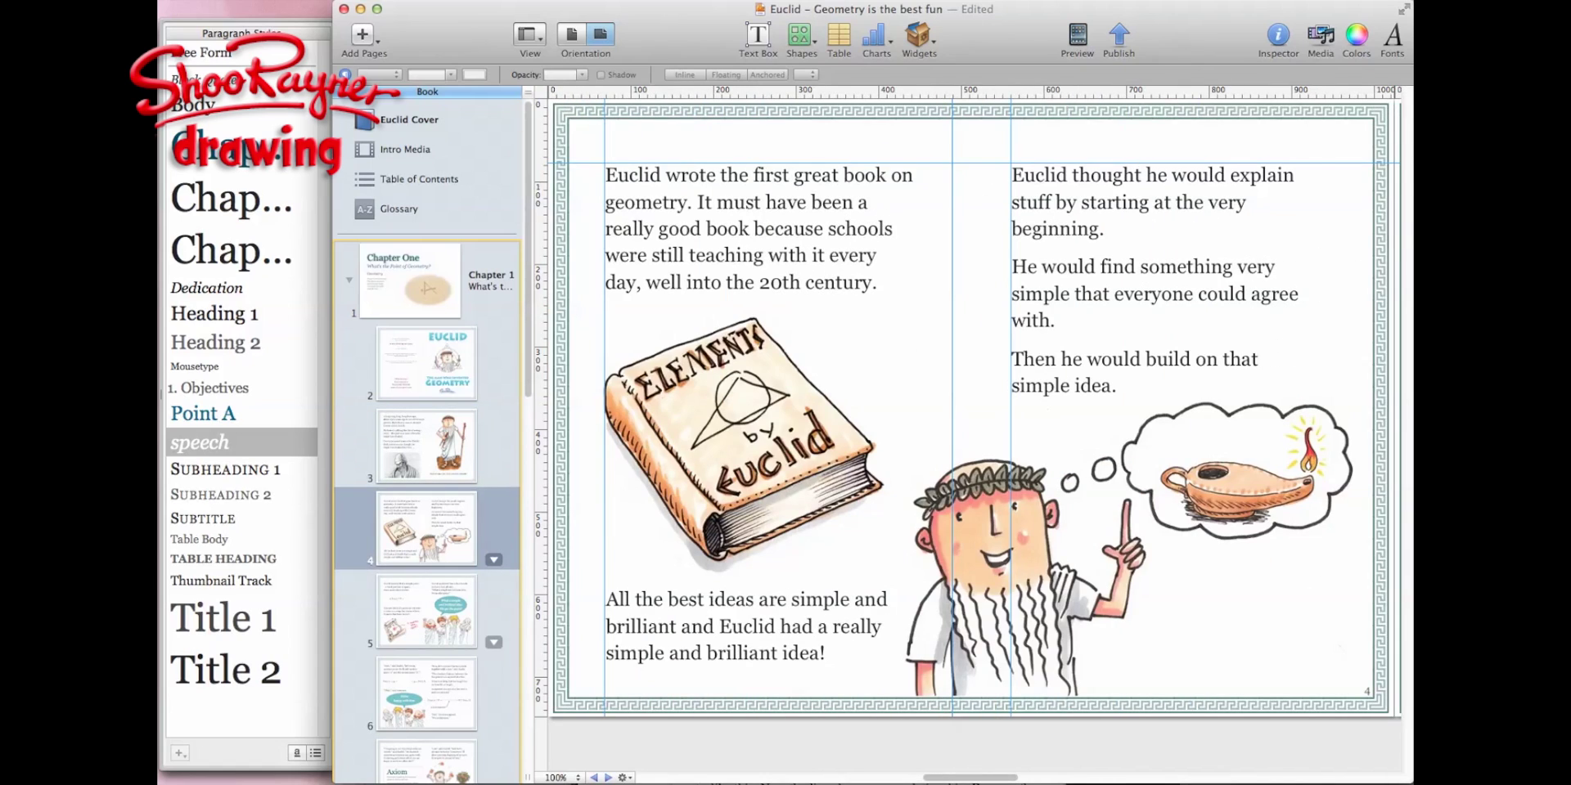
left_click(427, 611)
left_click(426, 694)
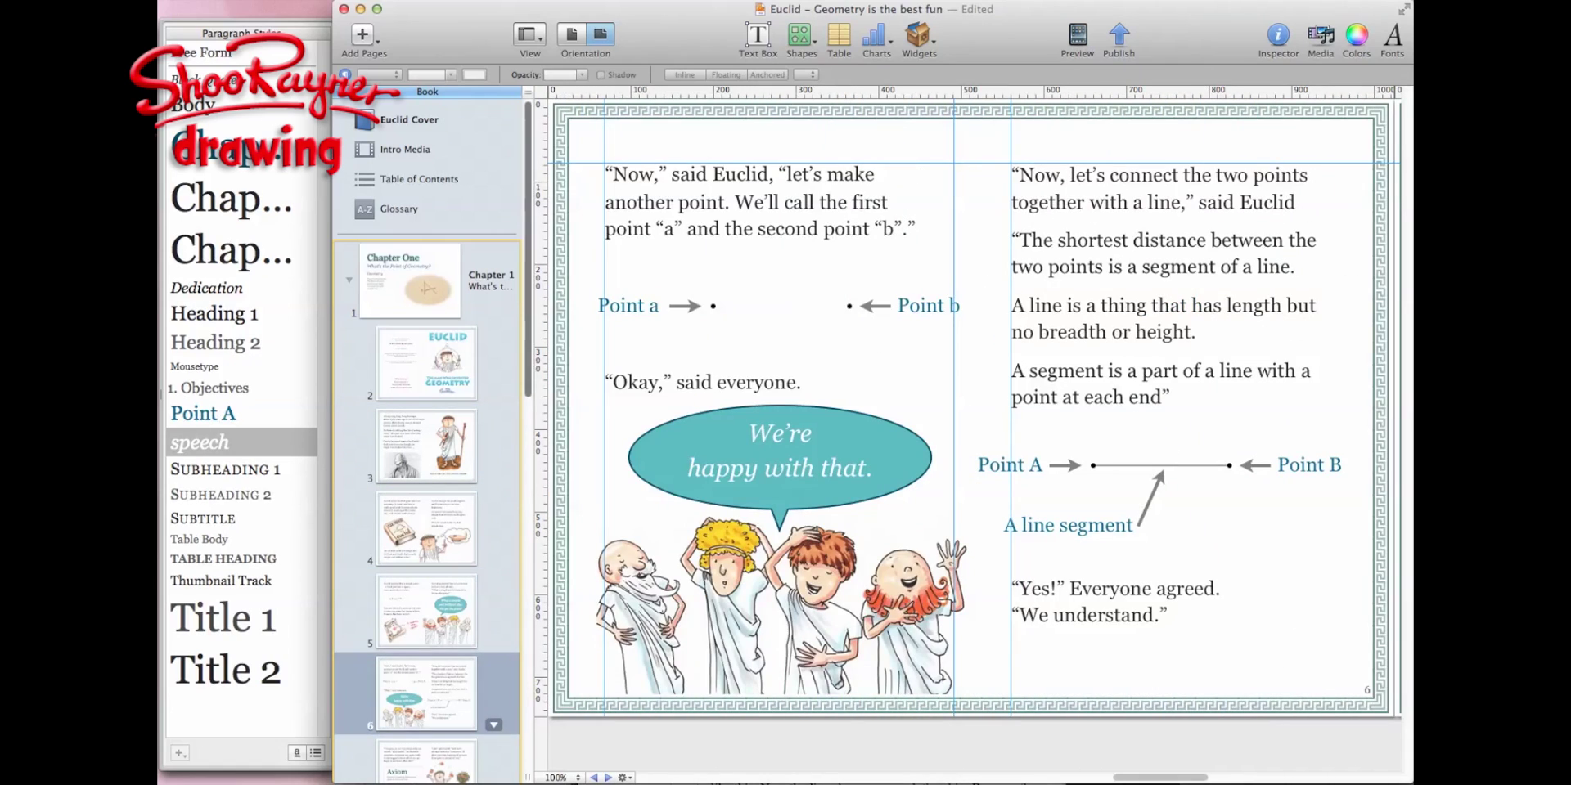
left_click(426, 445)
left_click(426, 528)
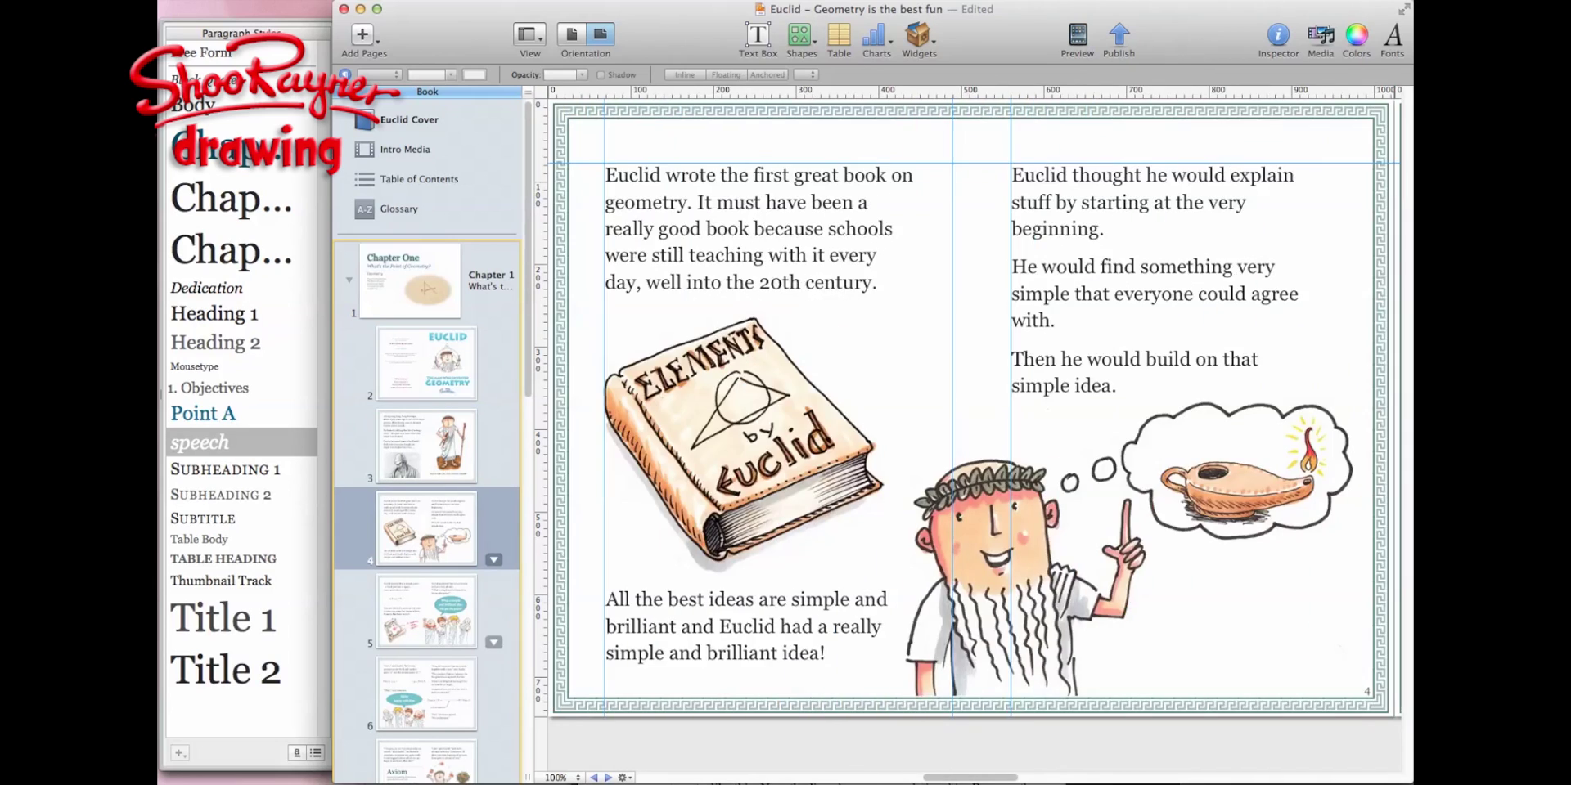
left_click(426, 611)
key("Down")
key("Down")
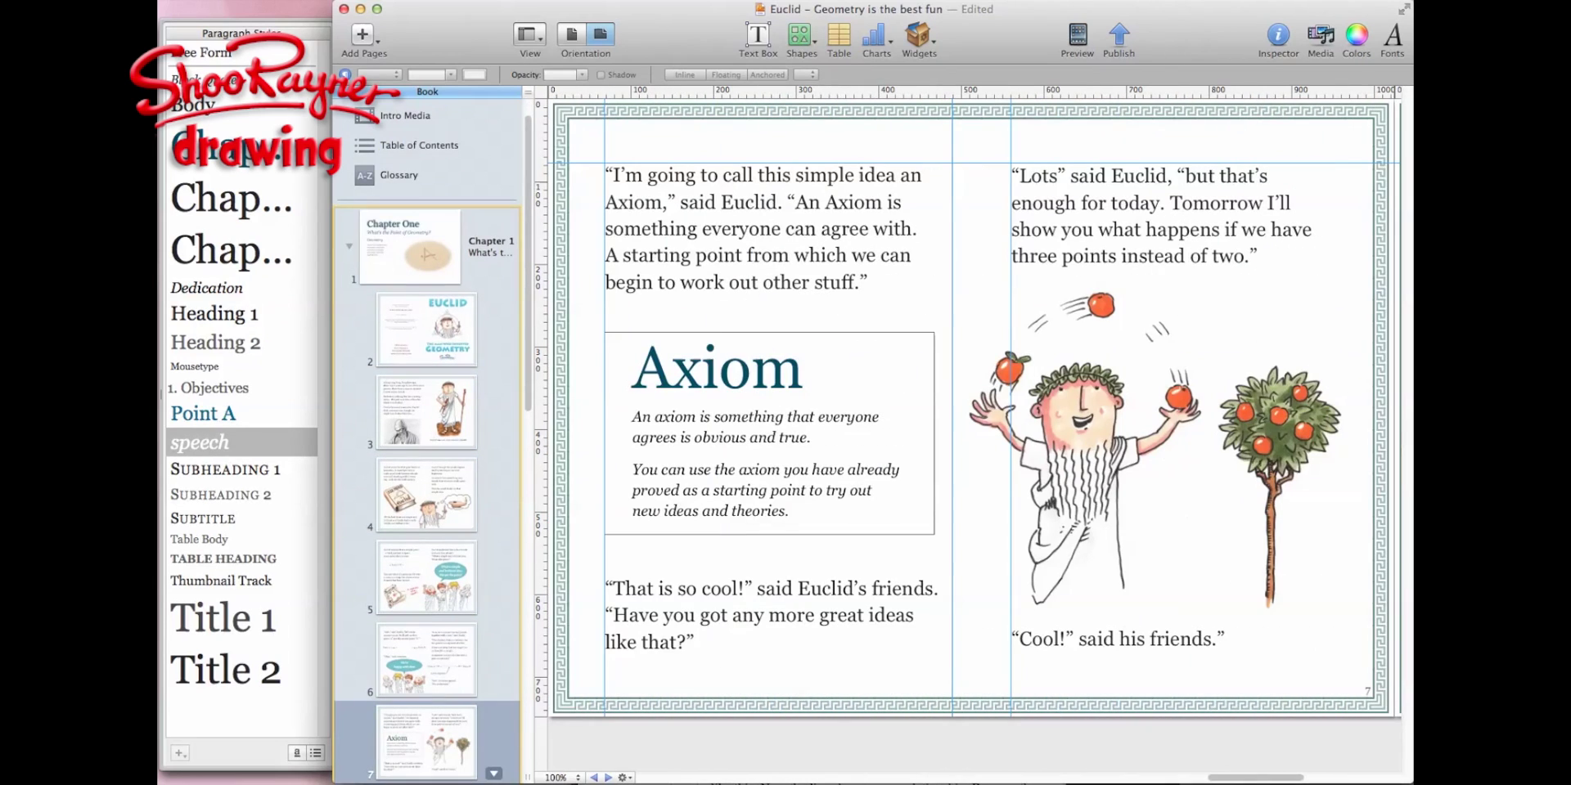
key("Down")
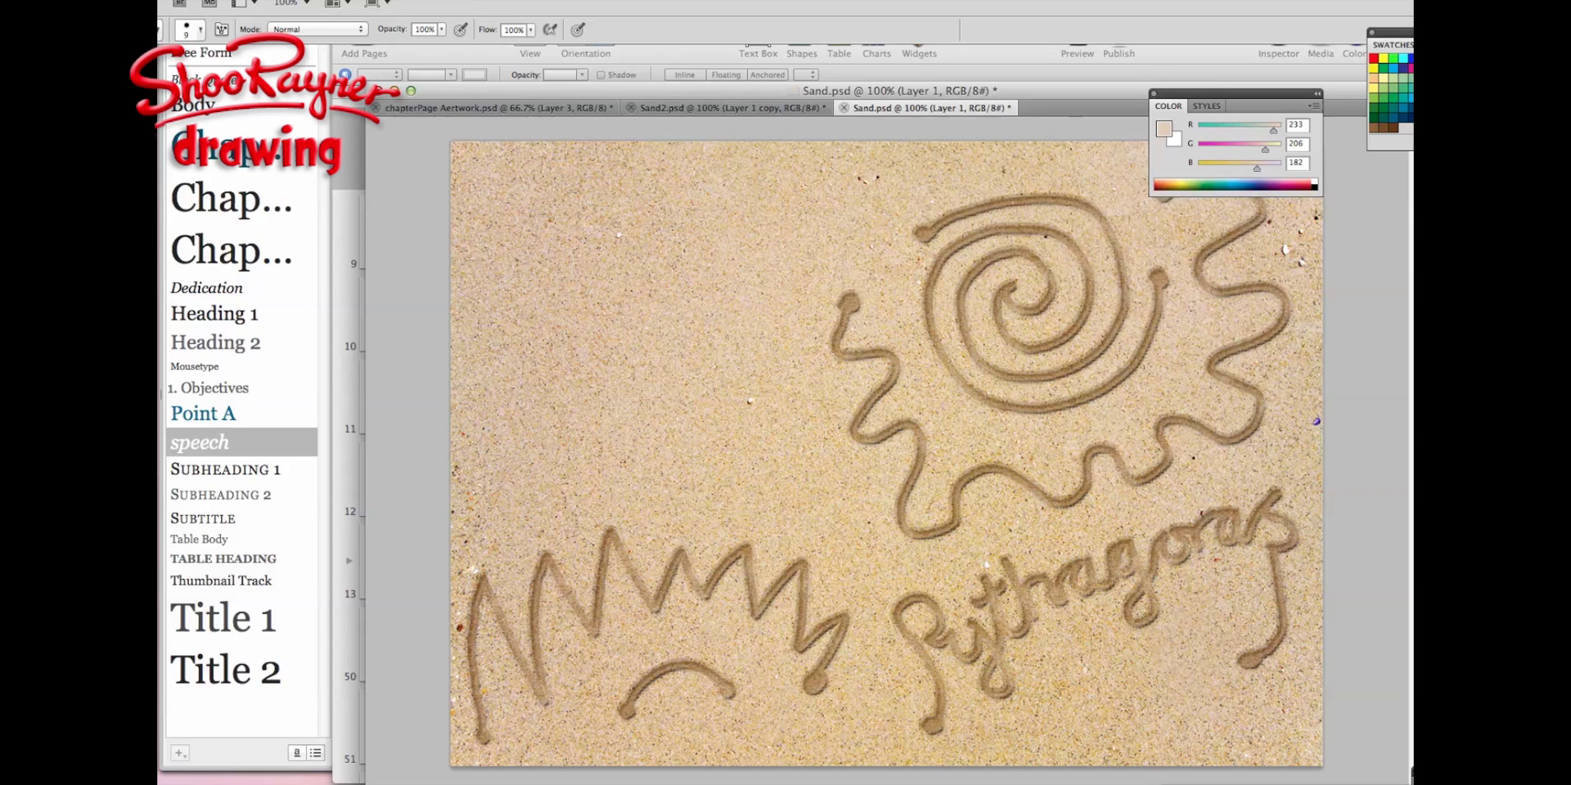
Draw a looping squiggle into the upper-left sand of Sand.psd with the brush
mouse_move(522, 446)
left_mouse_down()
mouse_move(495, 370)
mouse_move(528, 350)
mouse_move(539, 378)
mouse_move(523, 381)
mouse_move(571, 339)
mouse_move(587, 360)
mouse_move(577, 381)
mouse_move(589, 327)
mouse_move(645, 340)
mouse_move(657, 364)
mouse_move(650, 312)
mouse_move(716, 312)
mouse_move(774, 216)
mouse_move(719, 189)
mouse_move(743, 219)
mouse_move(664, 172)
mouse_move(655, 243)
mouse_move(635, 209)
mouse_move(579, 233)
mouse_move(520, 215)
mouse_move(490, 253)
mouse_move(535, 270)
mouse_move(507, 303)
mouse_move(706, 262)
mouse_move(765, 273)
left_mouse_up()
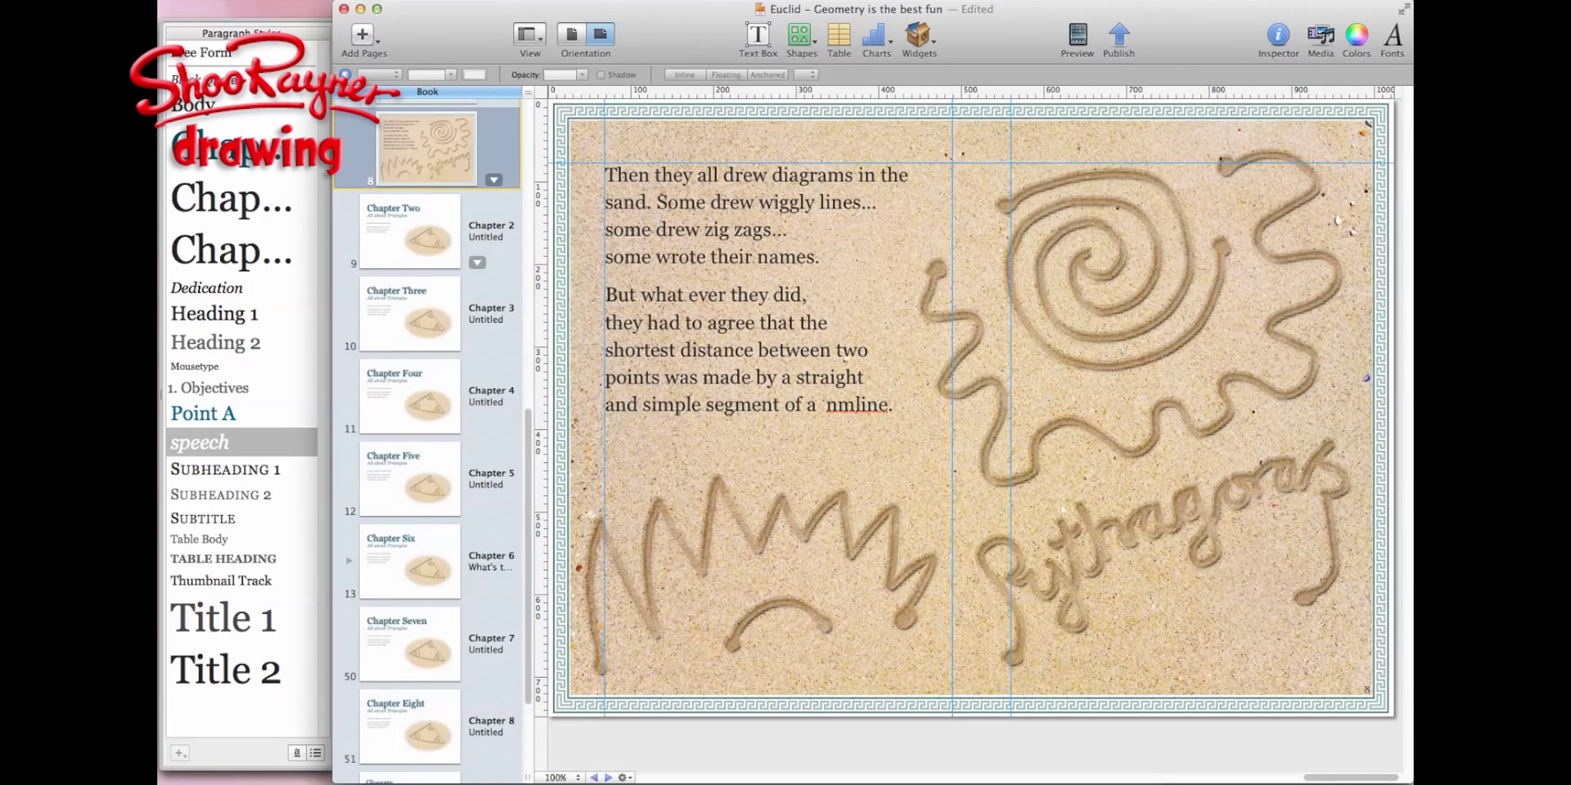
Select Chapter Two and insert a new blank bordered page, page 10
left_click(409, 231)
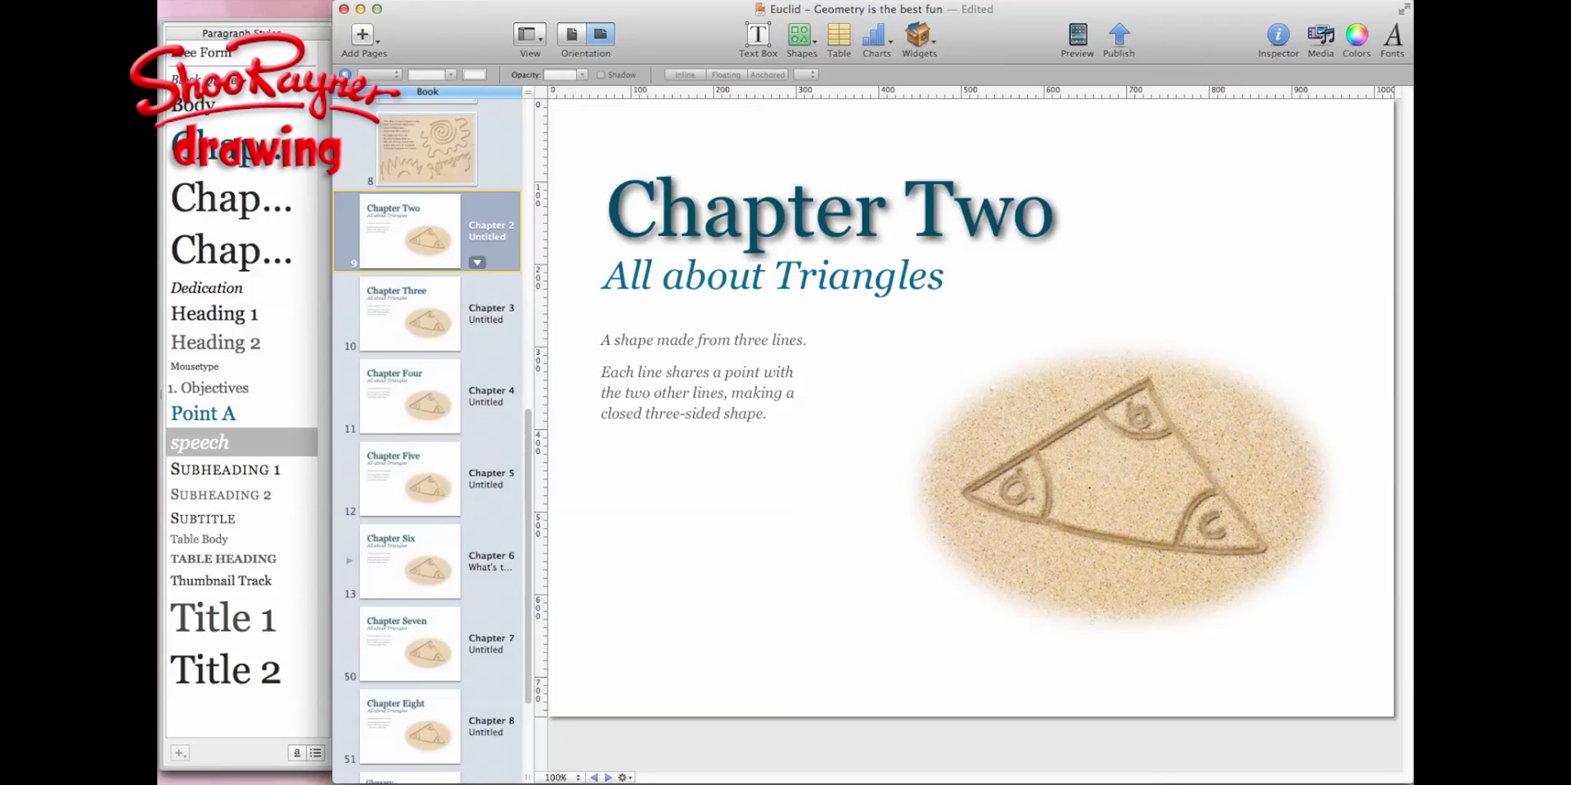
right_click(418, 251)
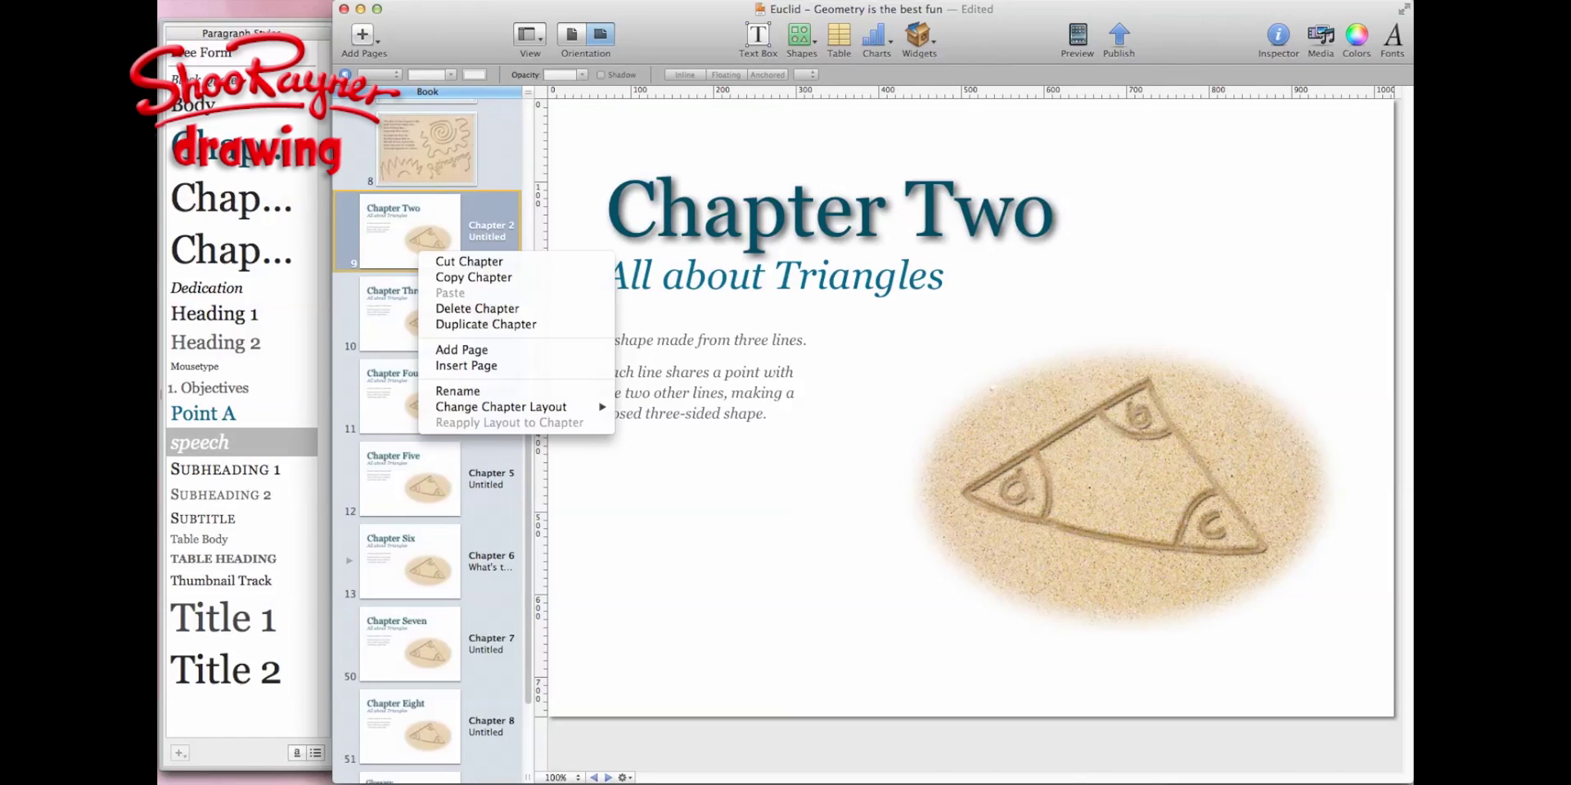
left_click(466, 366)
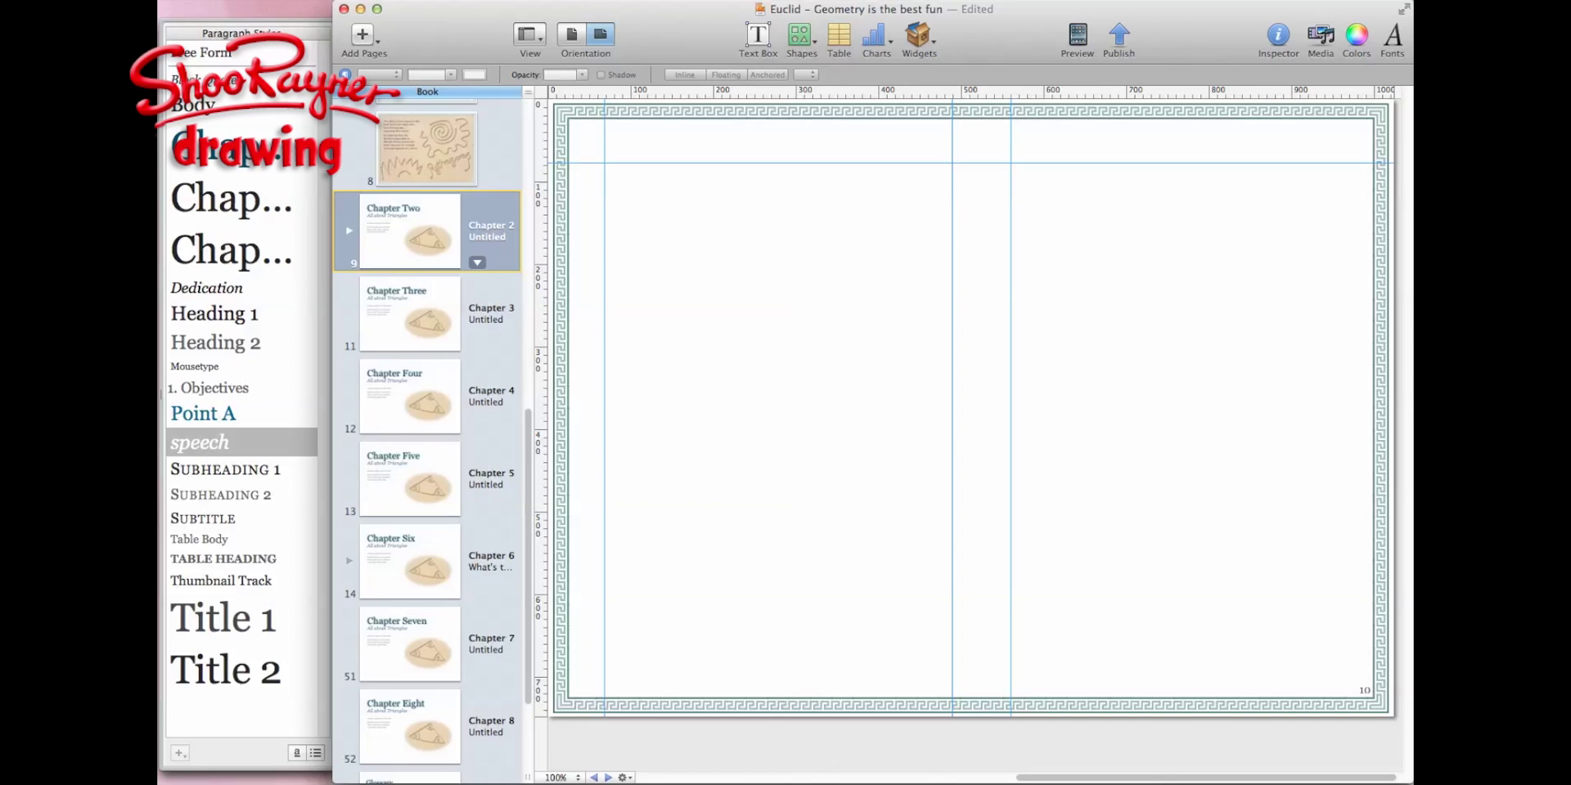
Try adding a placeholder text box with test typing, then undo it
left_click(758, 37)
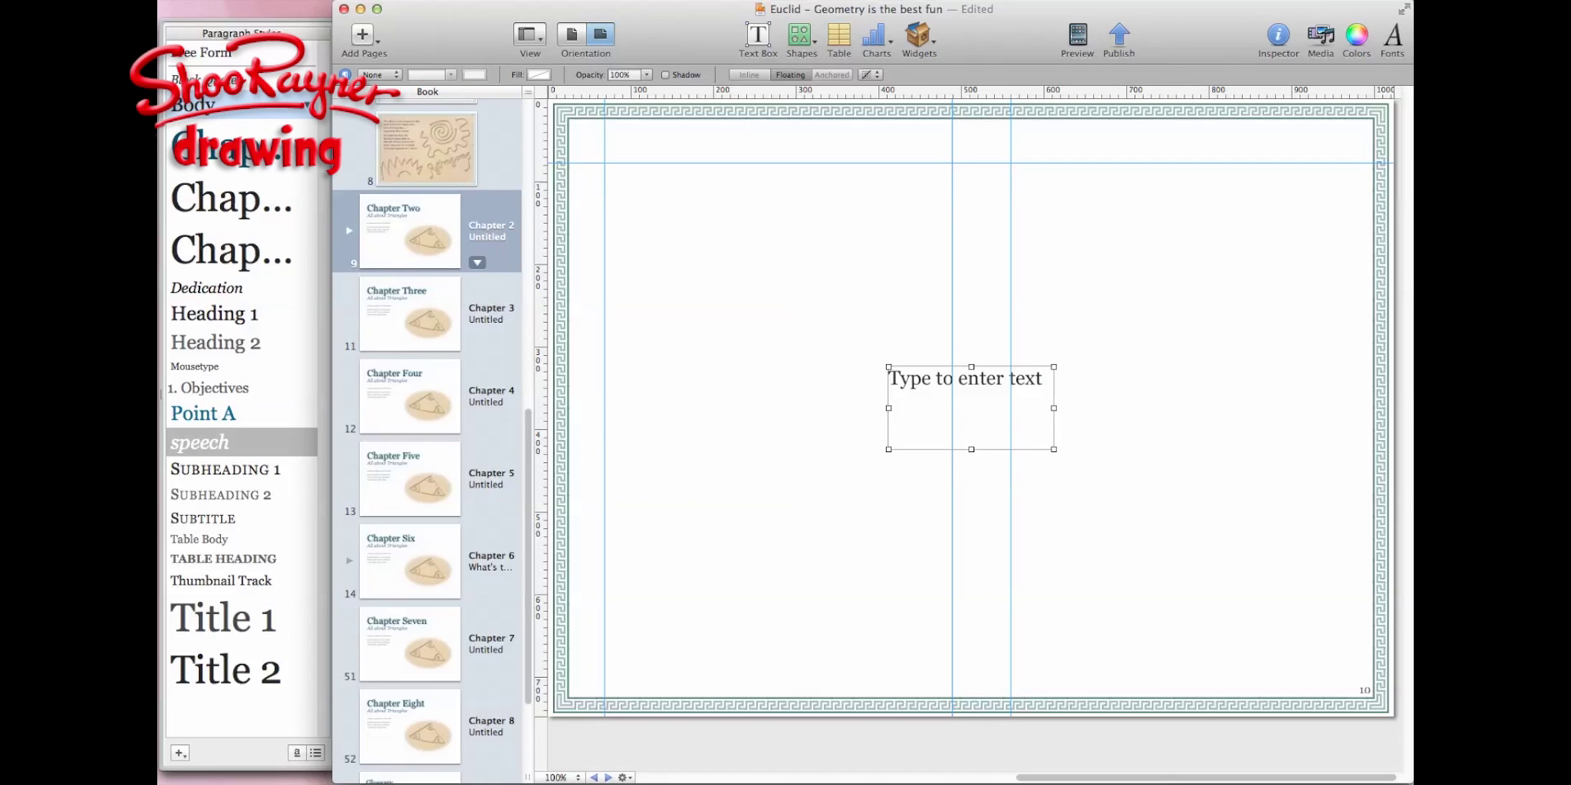
key("Return")
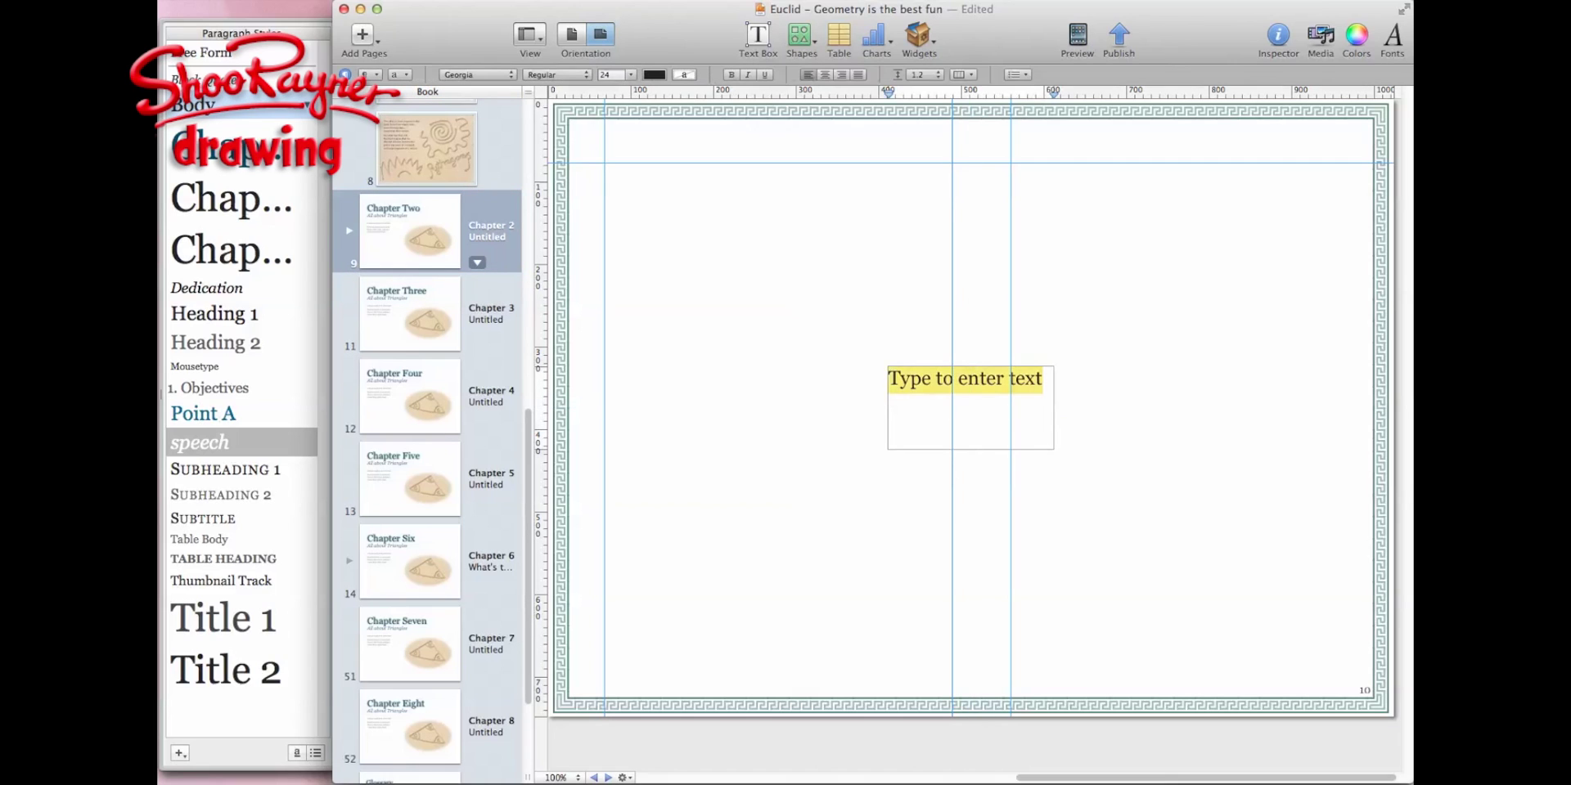
type("xlkdkjvkadfjvkj")
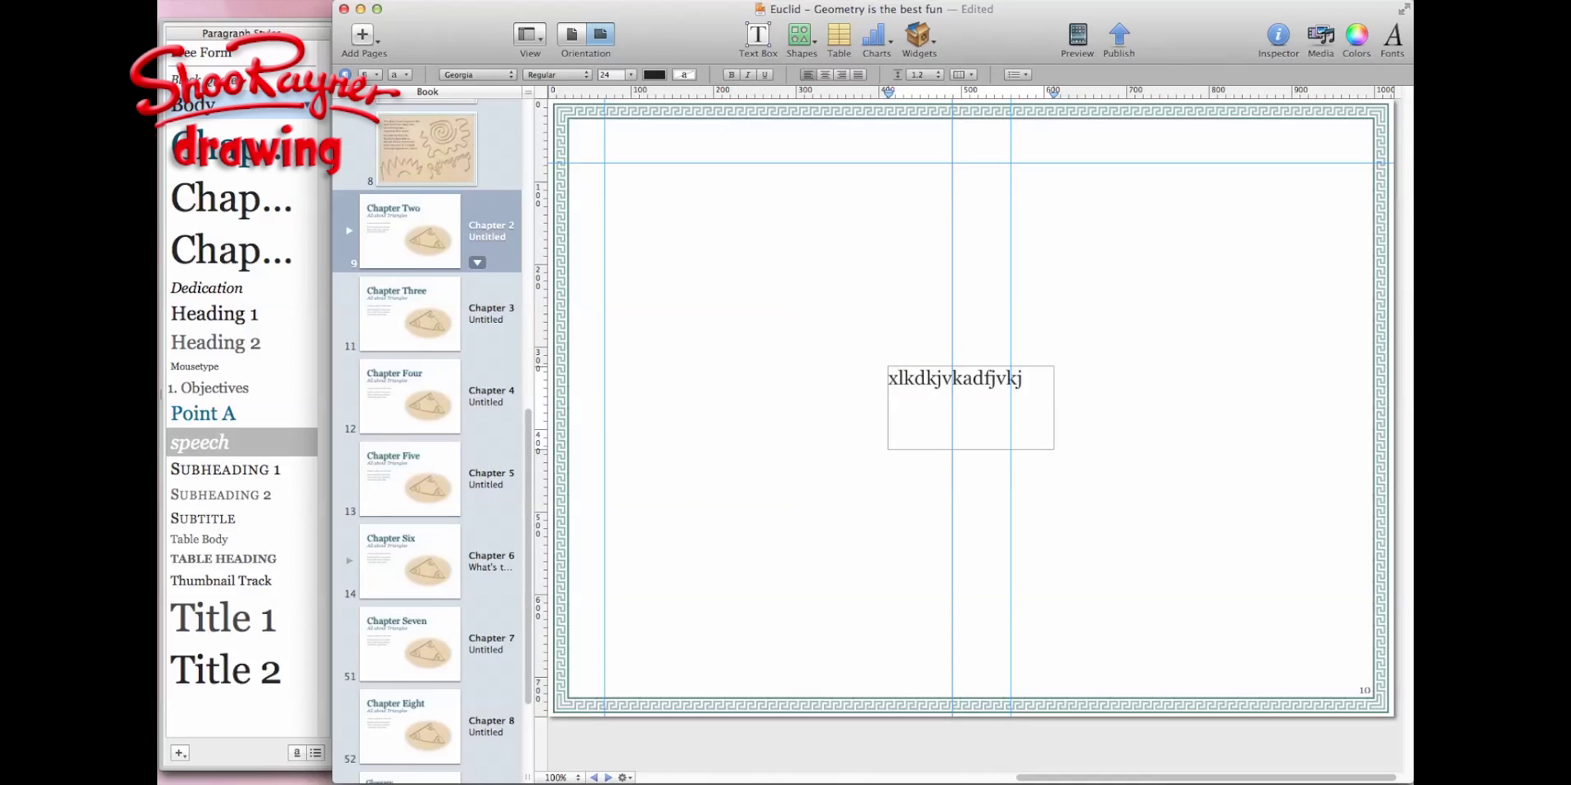
key("super+z")
key("super+z")
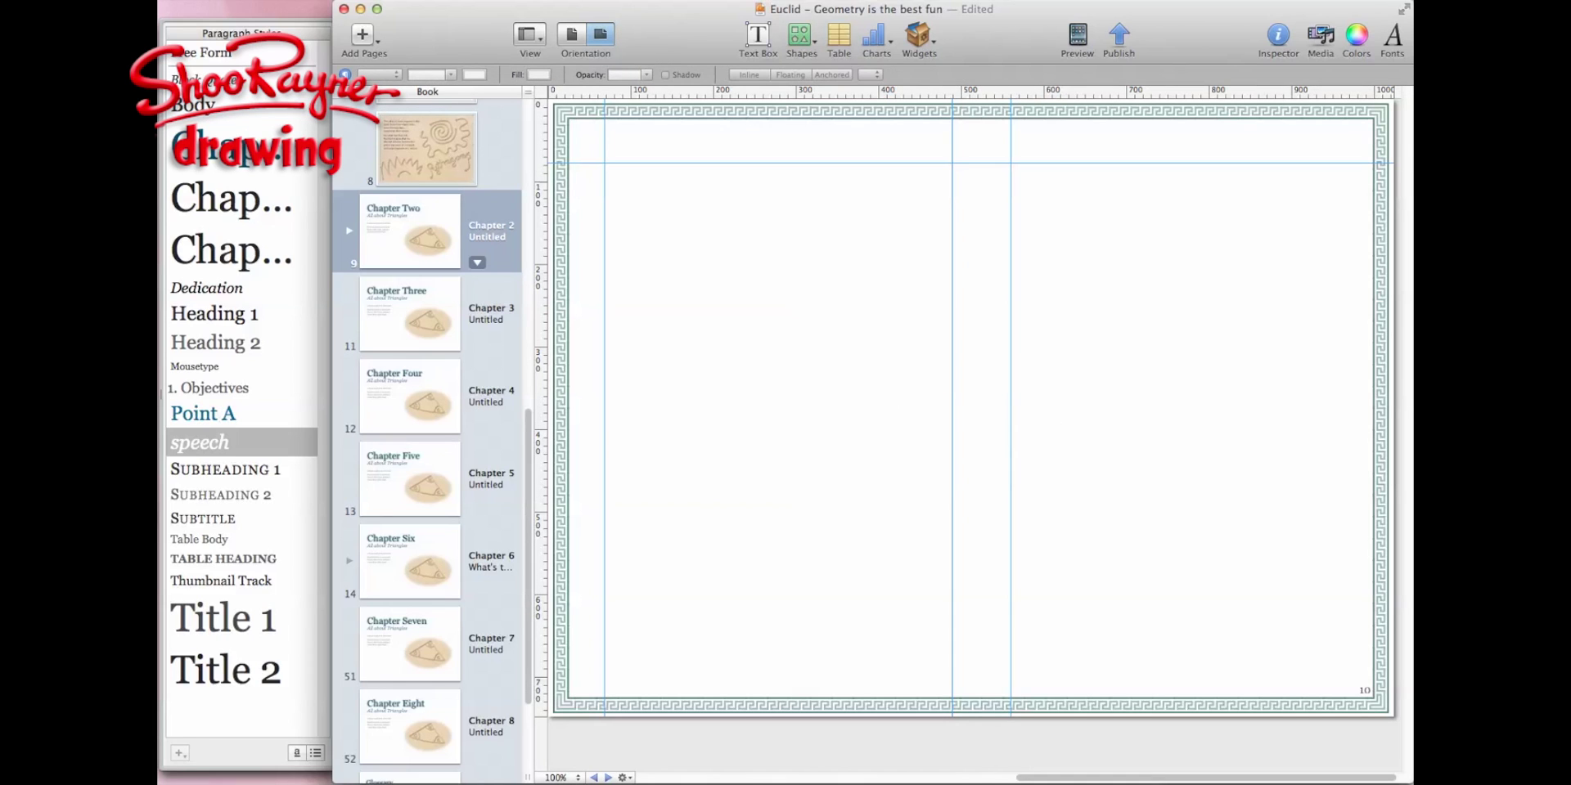
Paste the Euclid story text, apply the 'speech' style, and fit the box to the top-left guides
key("super+Tab")
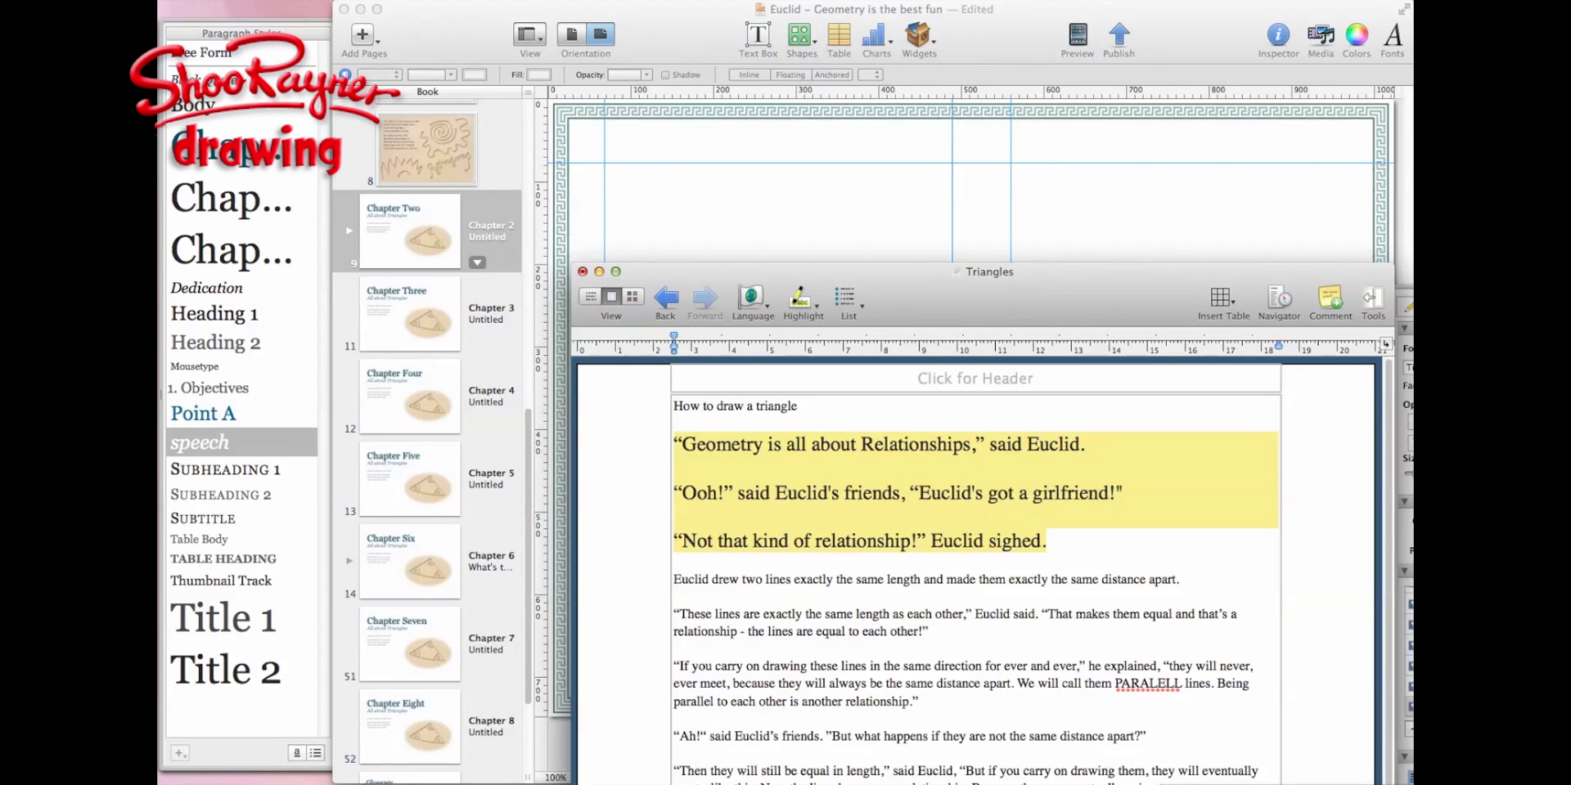
key("super+Tab")
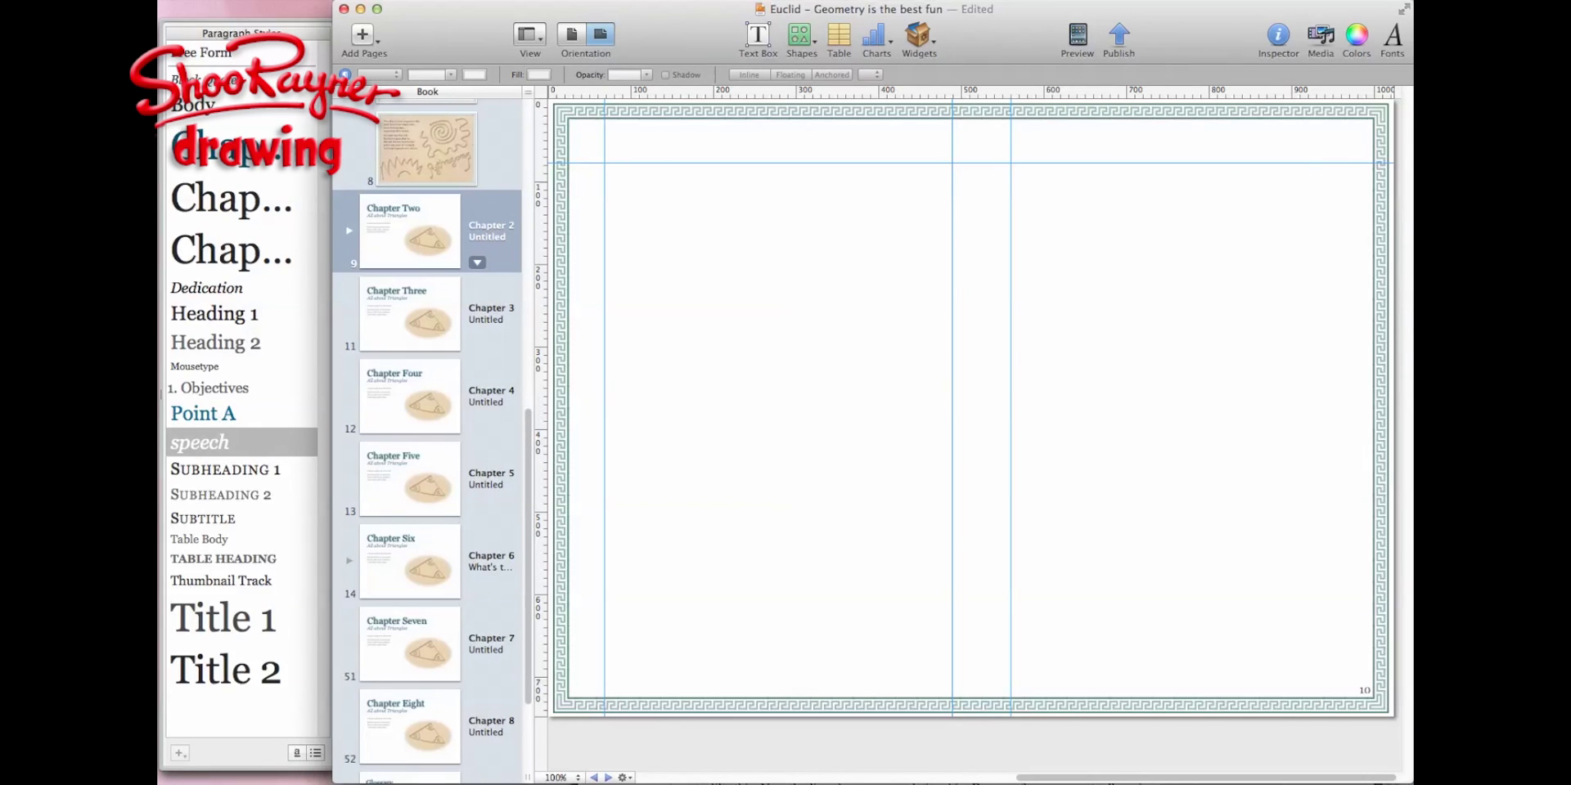
type("\"Geometry is all about Relationships,\" said Euclid.  \"Ooh!\" said Euclid's friends, \"Euclid's got a girlfriend!\"")
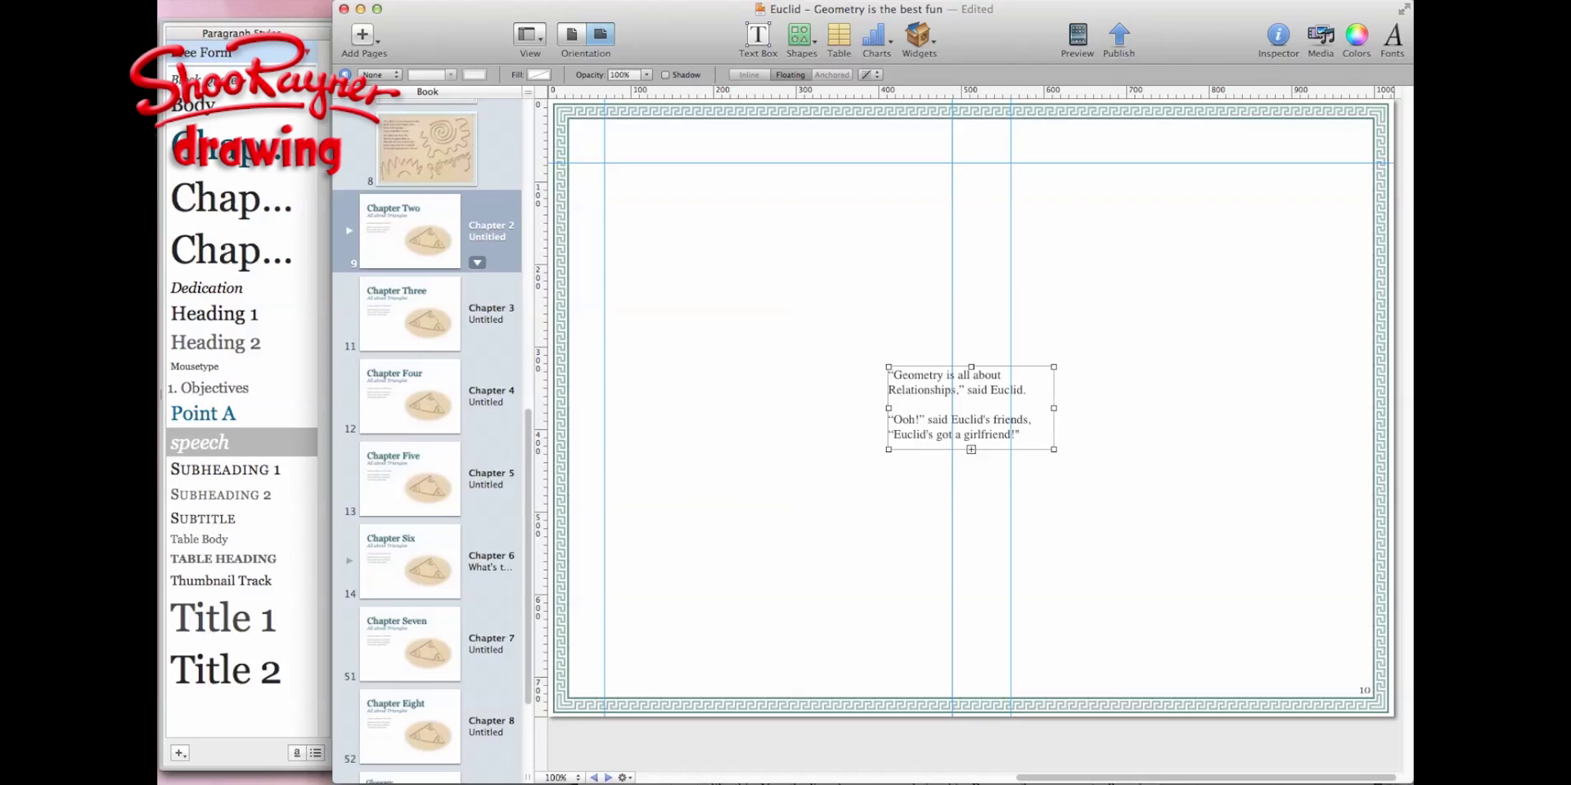
left_click(193, 104)
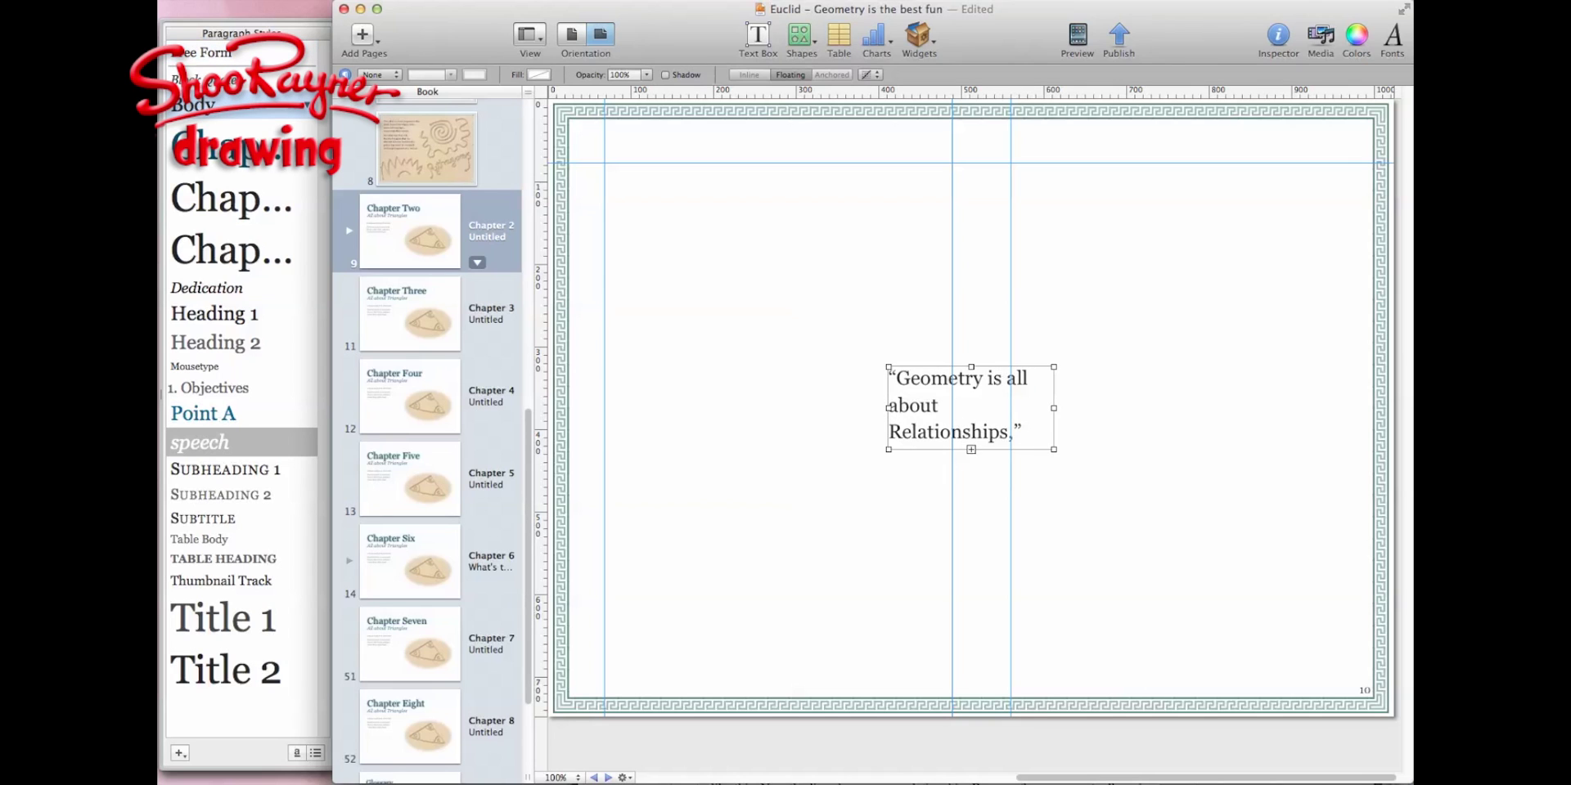
left_click_drag(957, 405, 674, 200)
key("Left")
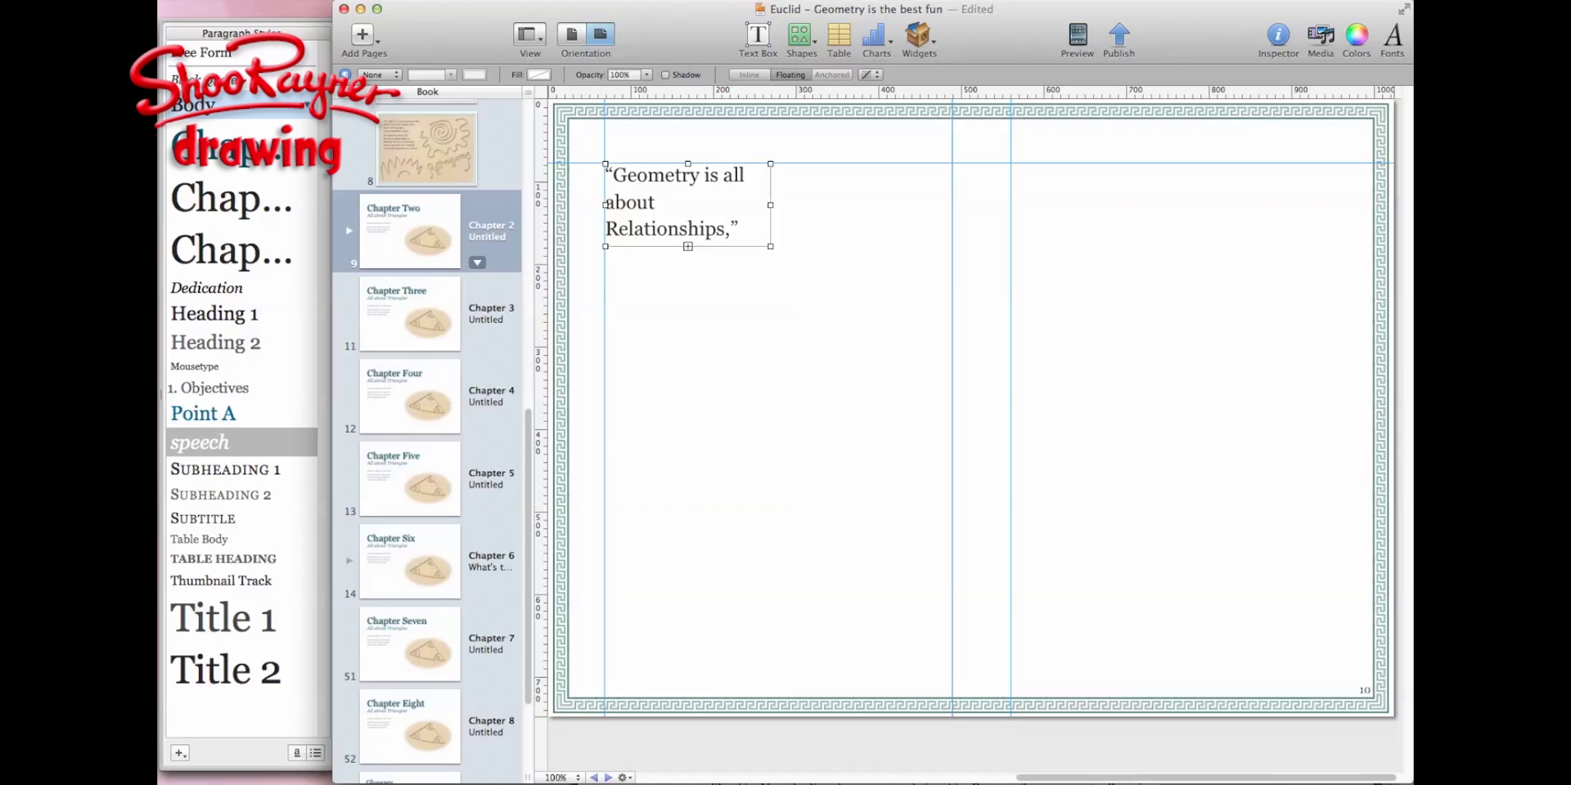
left_click_drag(770, 246, 952, 492)
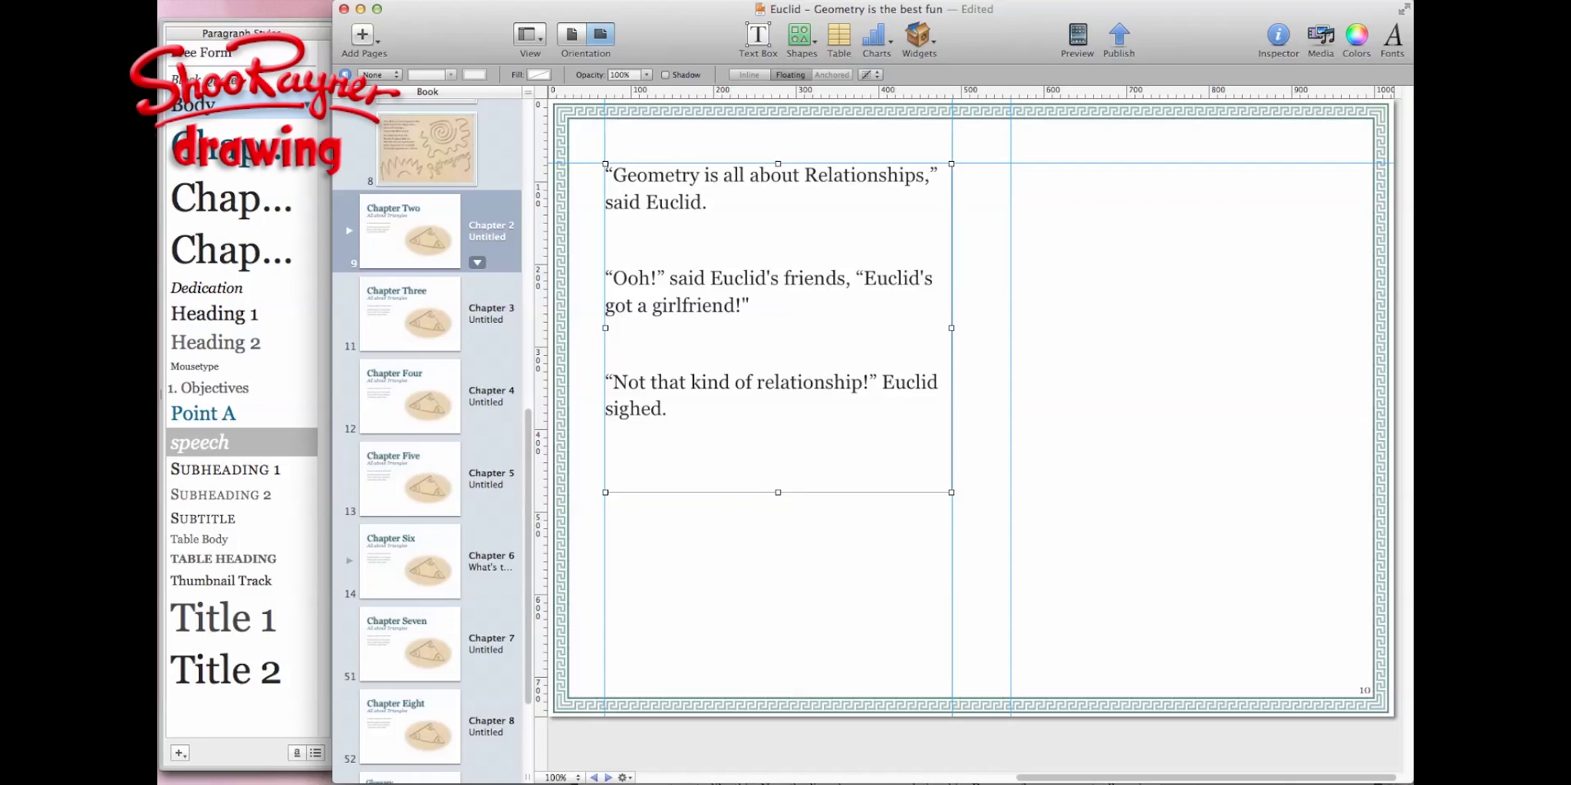
Put "Euclid's got a girlfriend!" and "Euclid sighed." on their own lines with line breaks
left_click(859, 281)
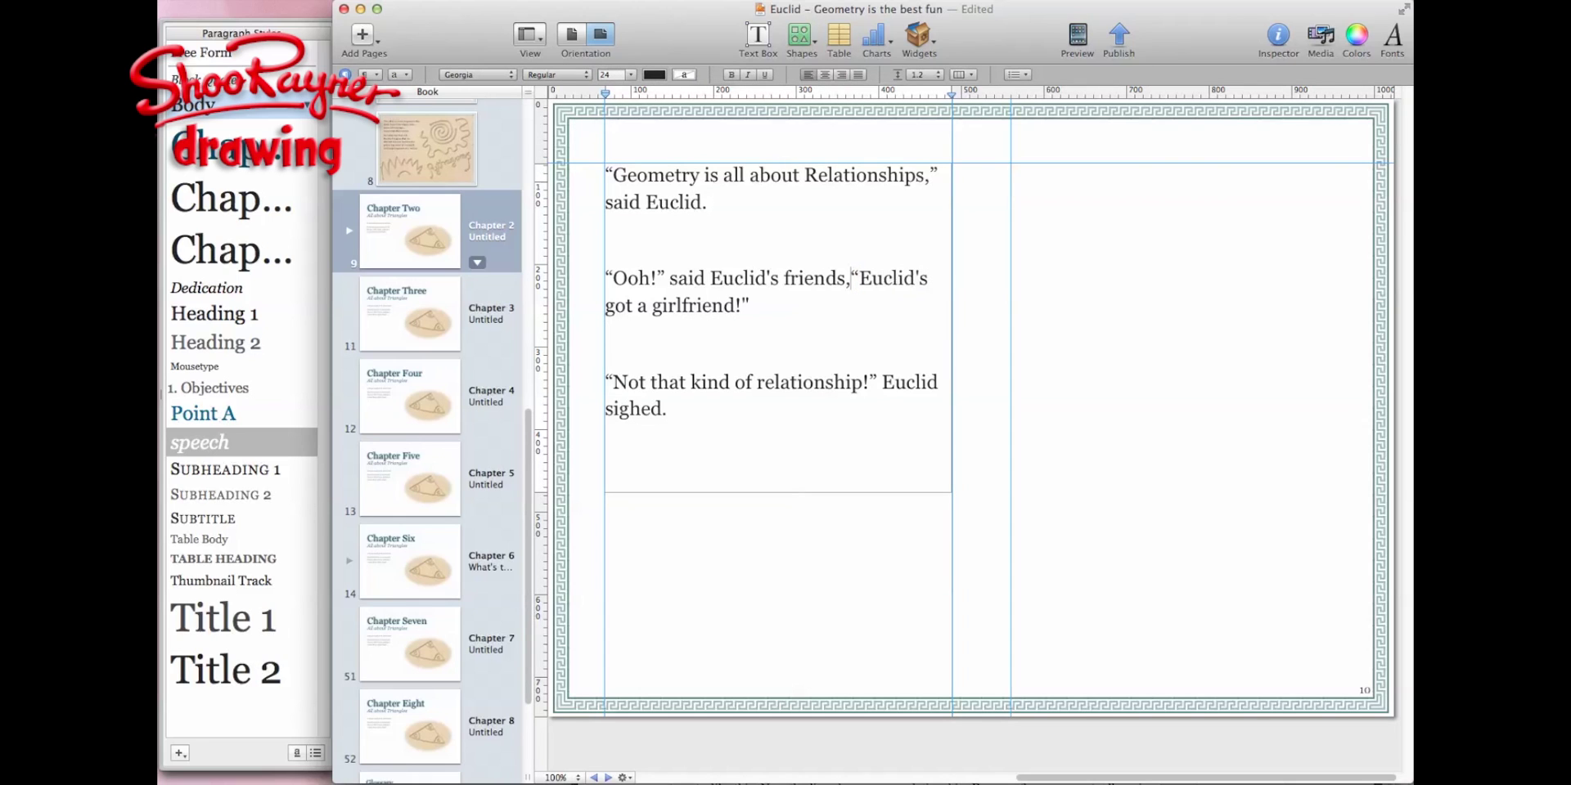
key("Return")
key("BackSpace")
key("shift+Return")
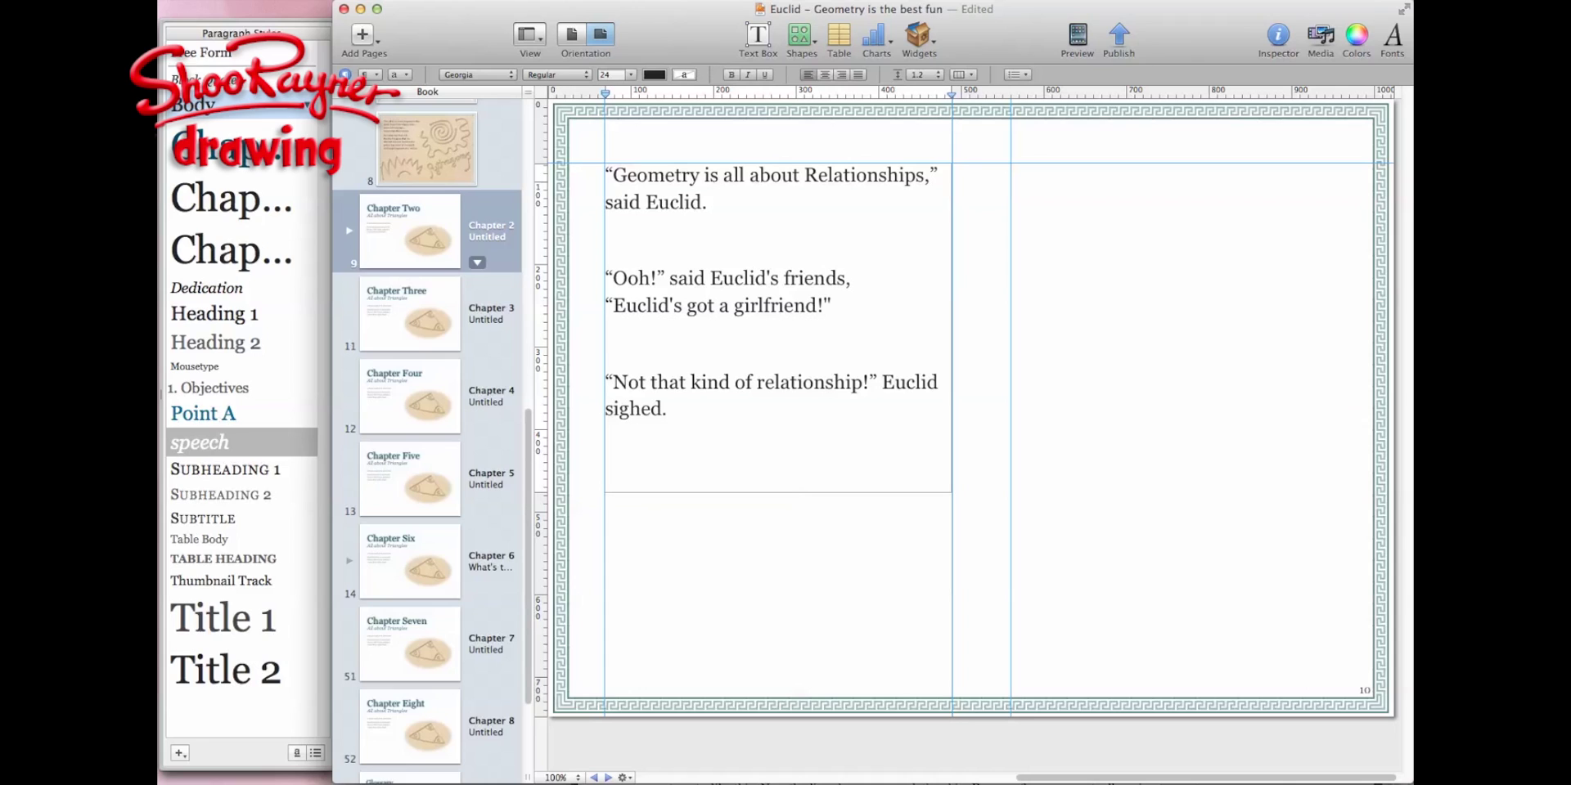
key("BackSpace")
key("shift+Return")
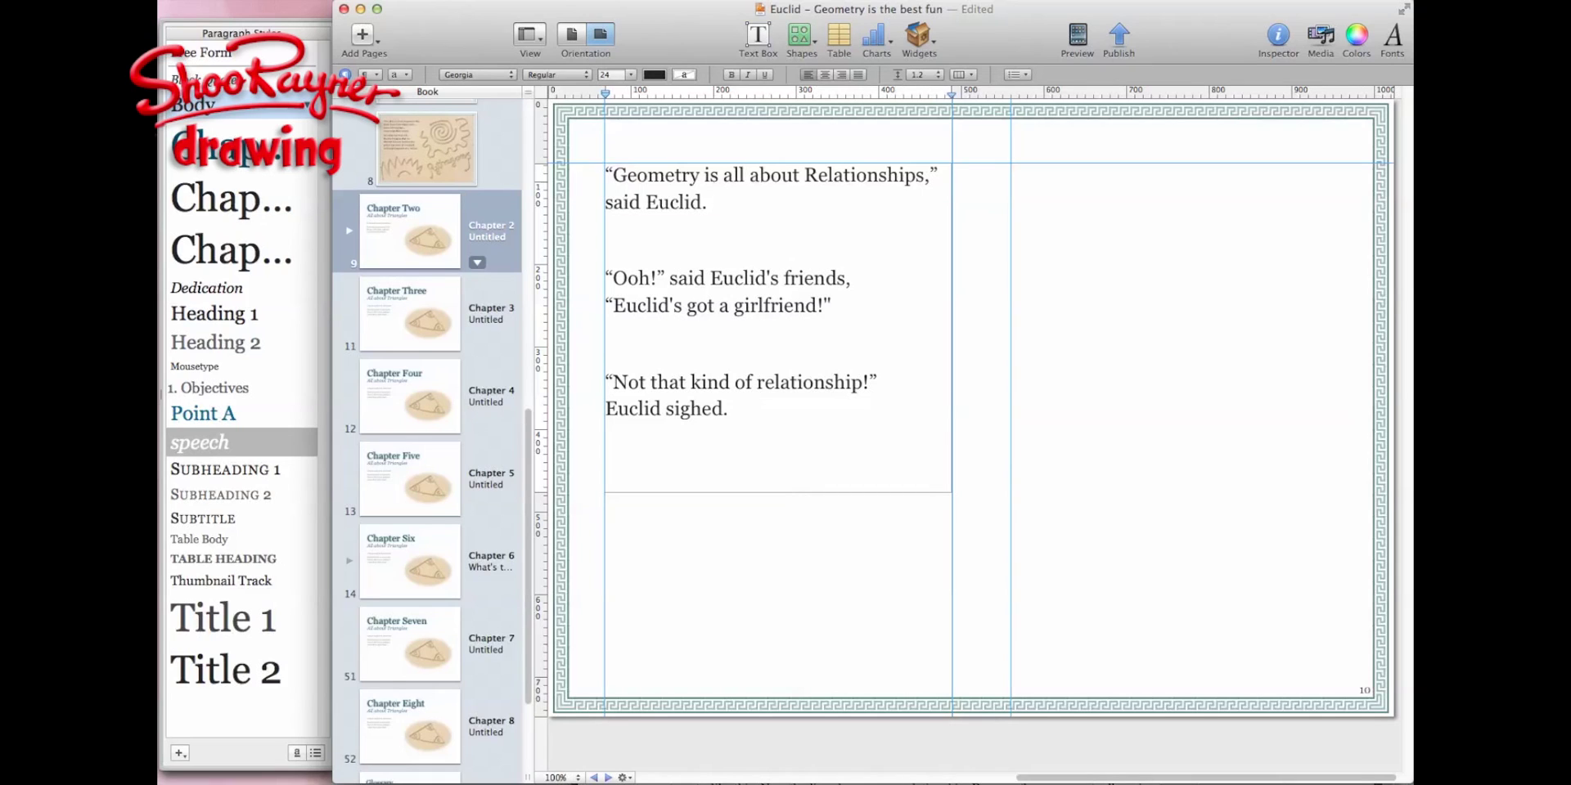
Even out the blank lines between the quotes, then bring up the Finder scans folder
key("BackSpace")
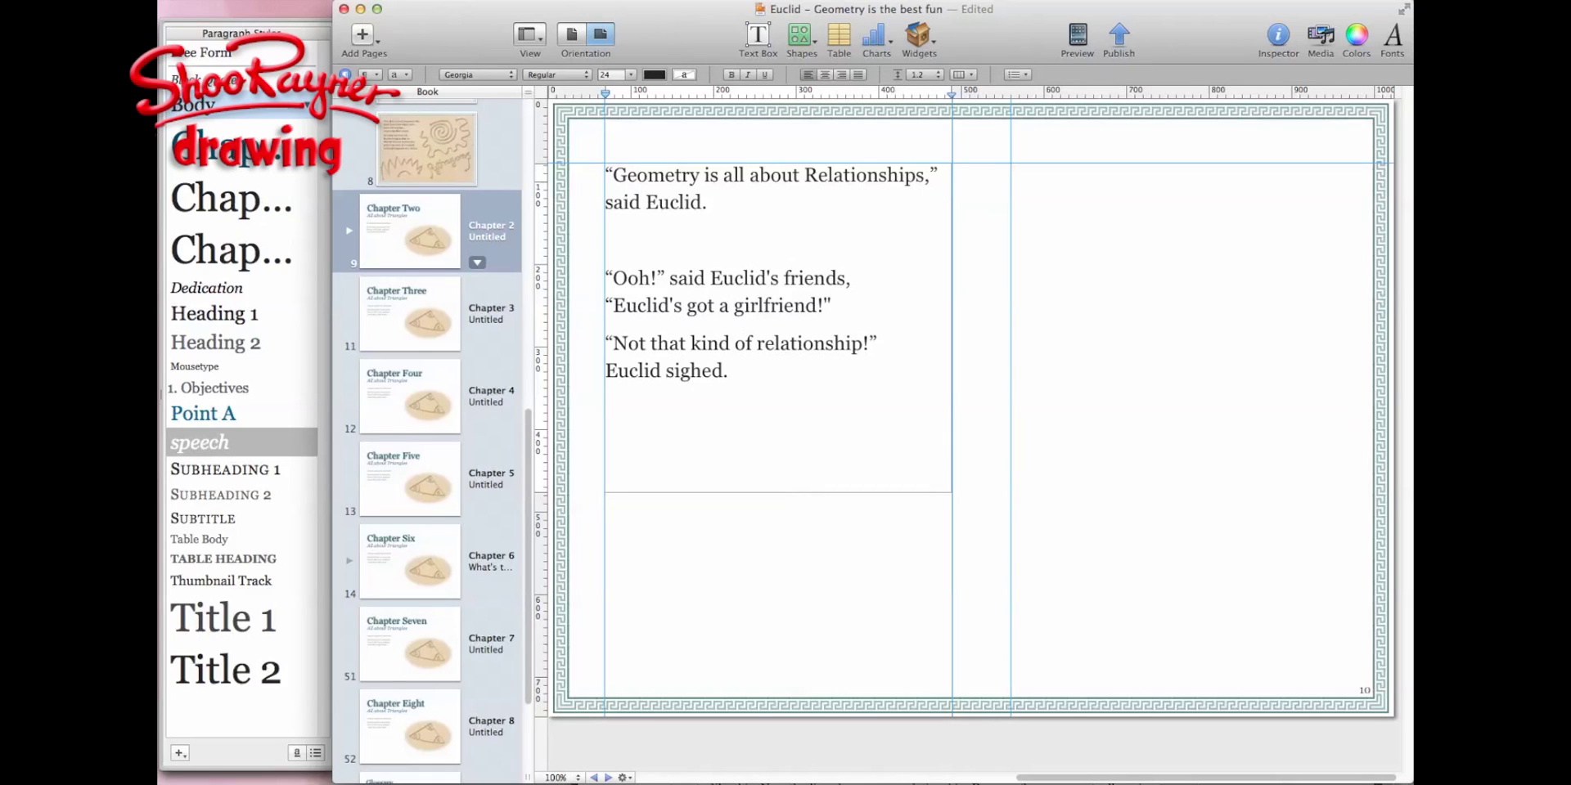
left_click(607, 240)
key("BackSpace")
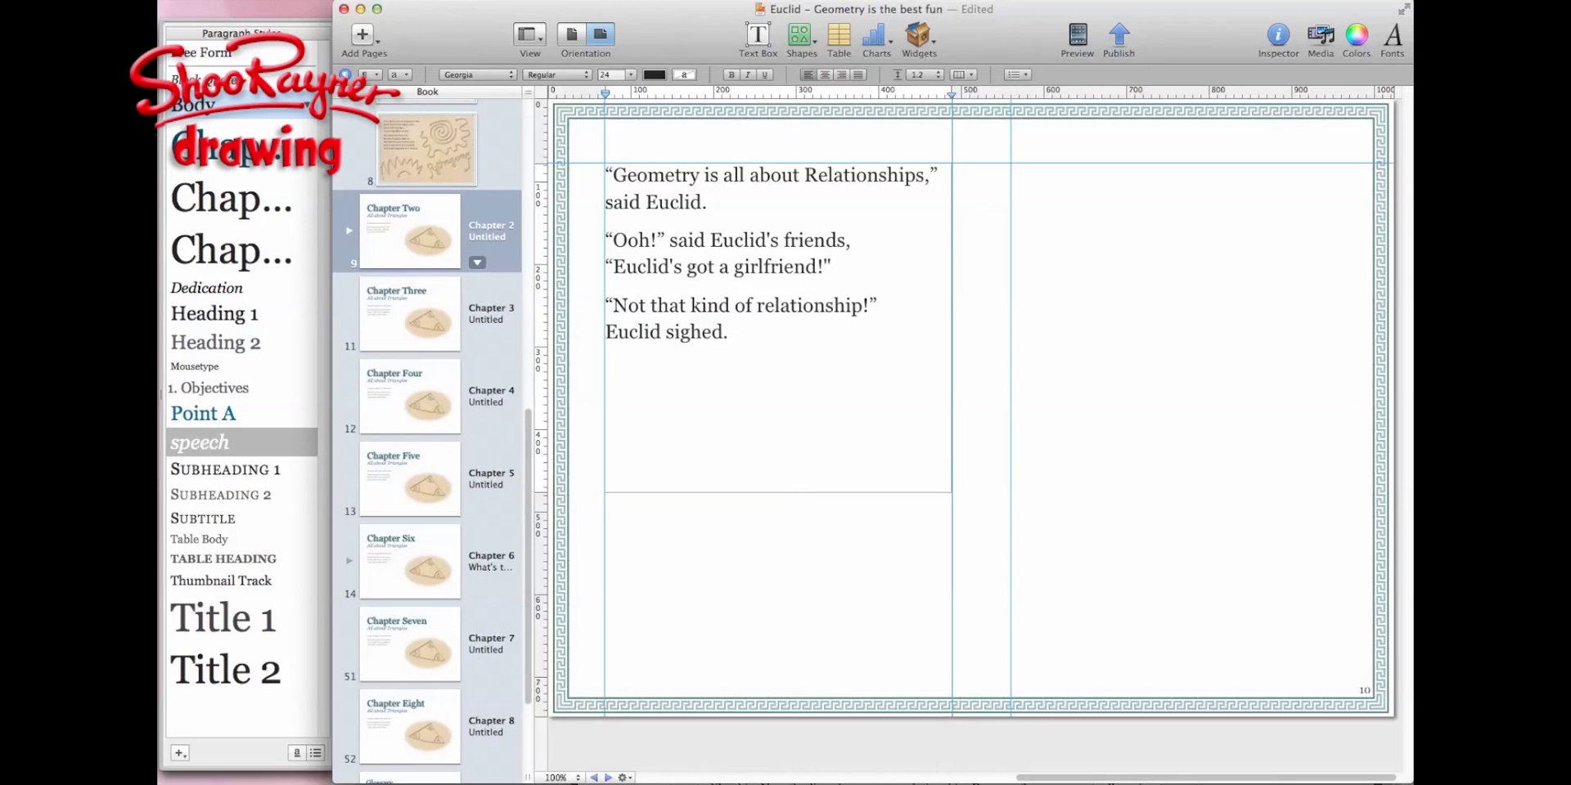
key("Return")
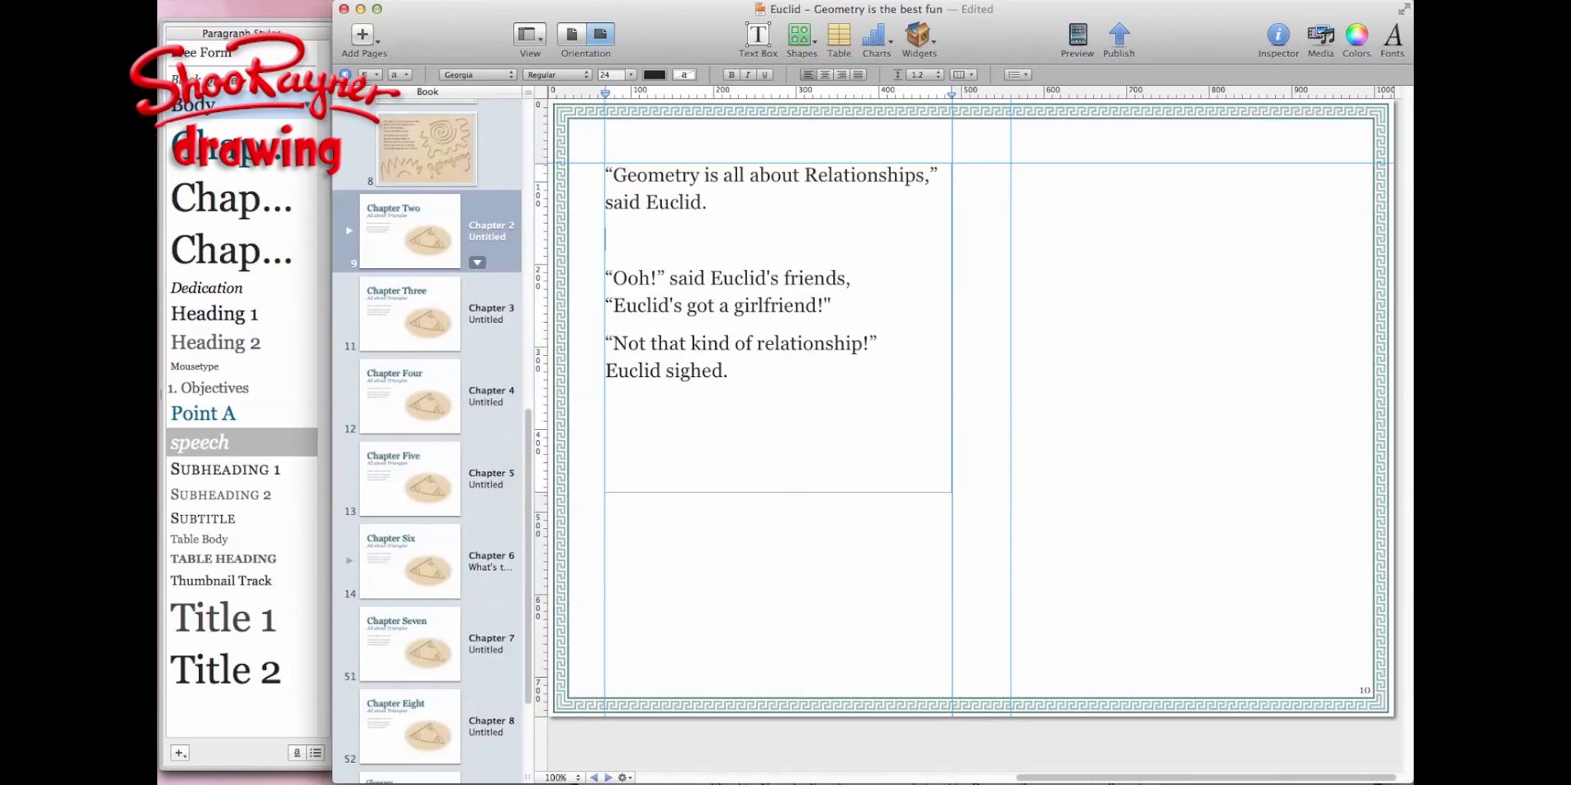
left_click(832, 305)
key("Return")
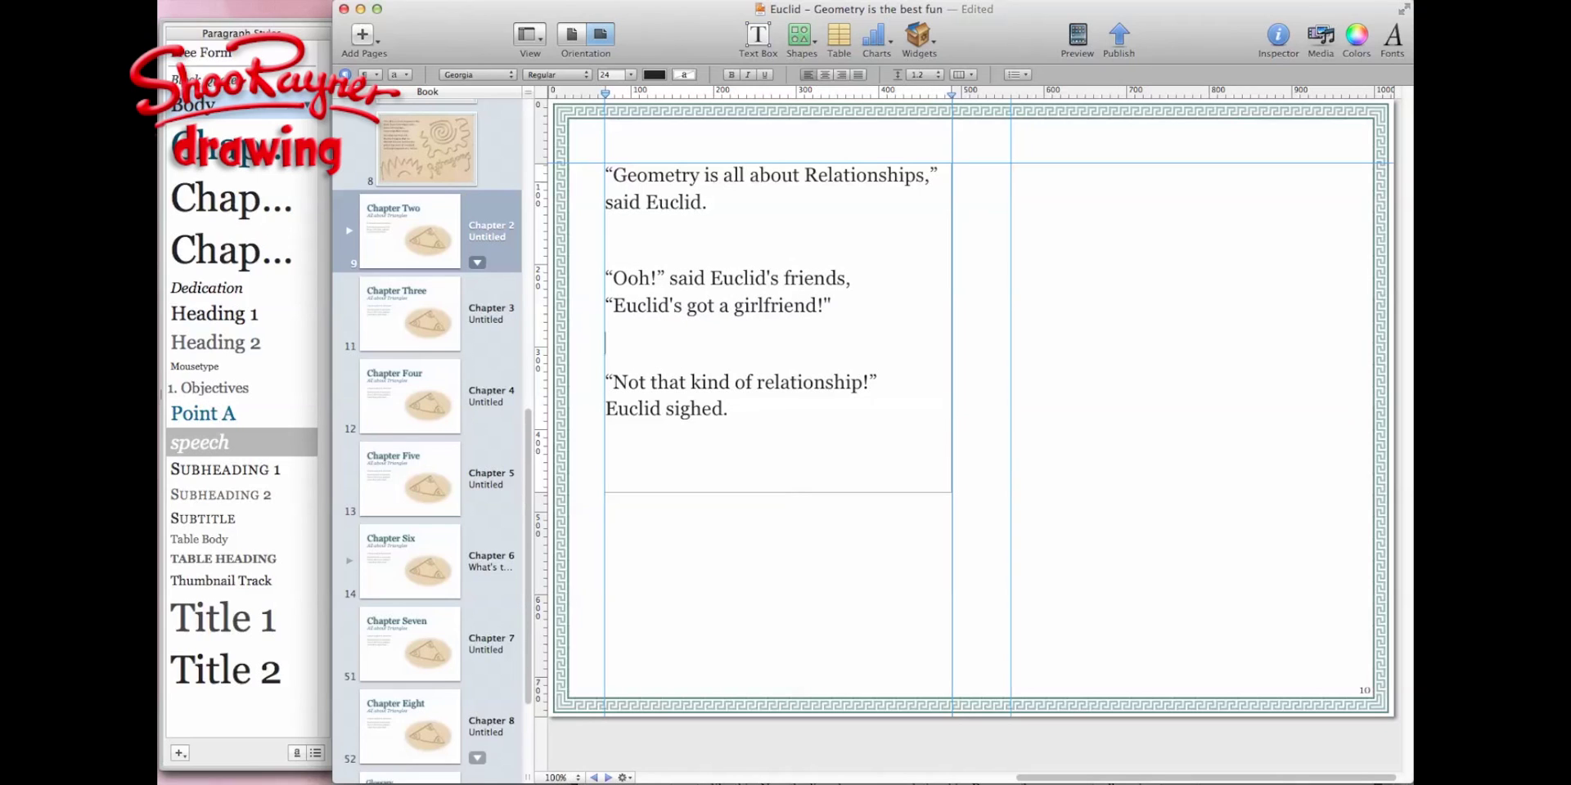
key("super+Tab")
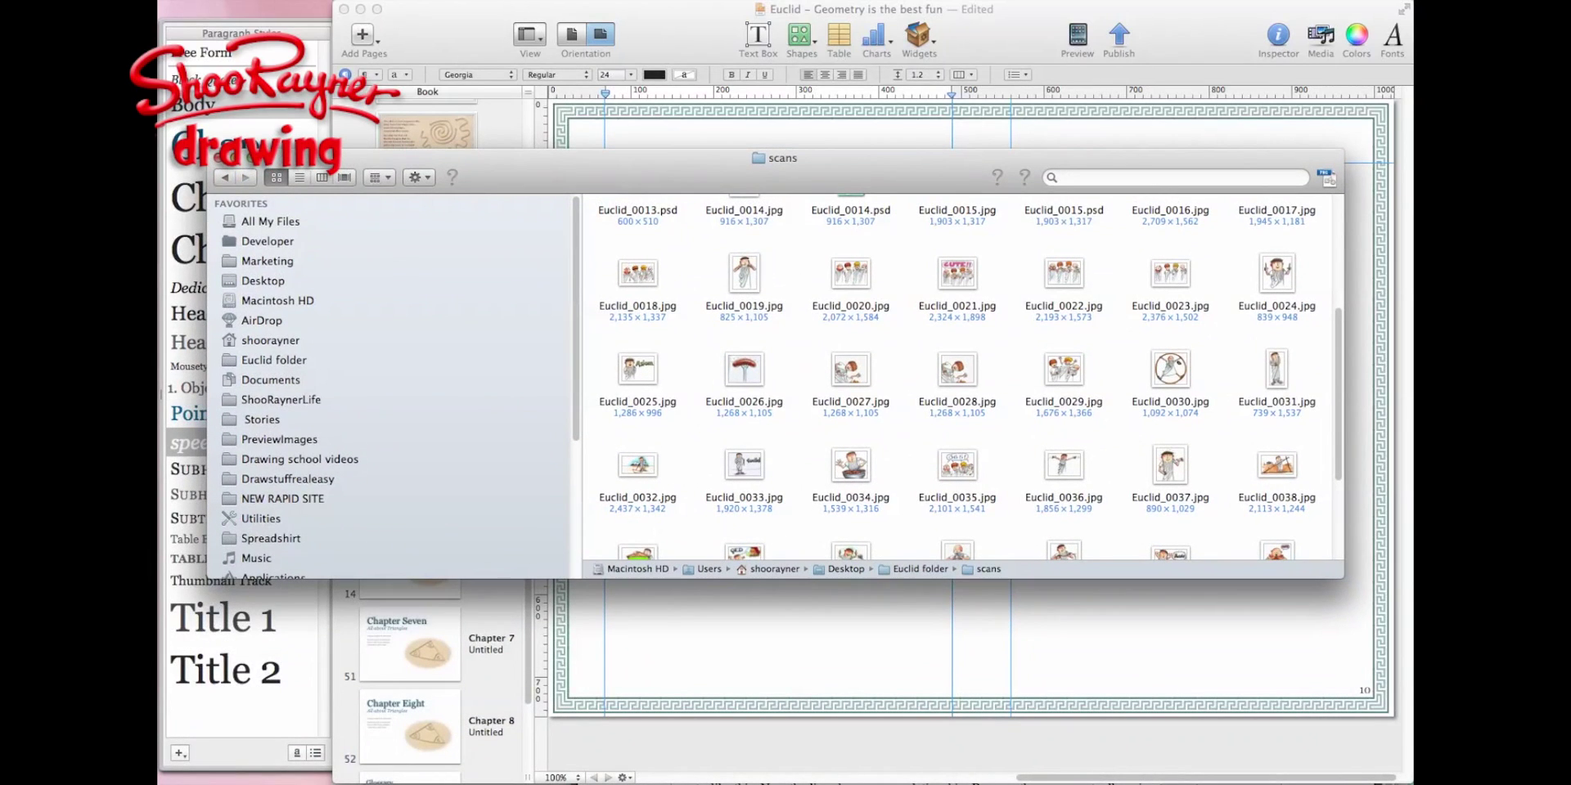
Drag the Euclid_0036.jpg cartoon from the scans folder onto page 10
scroll(957, 385, "down", 1)
left_click_drag(1064, 450, 843, 622)
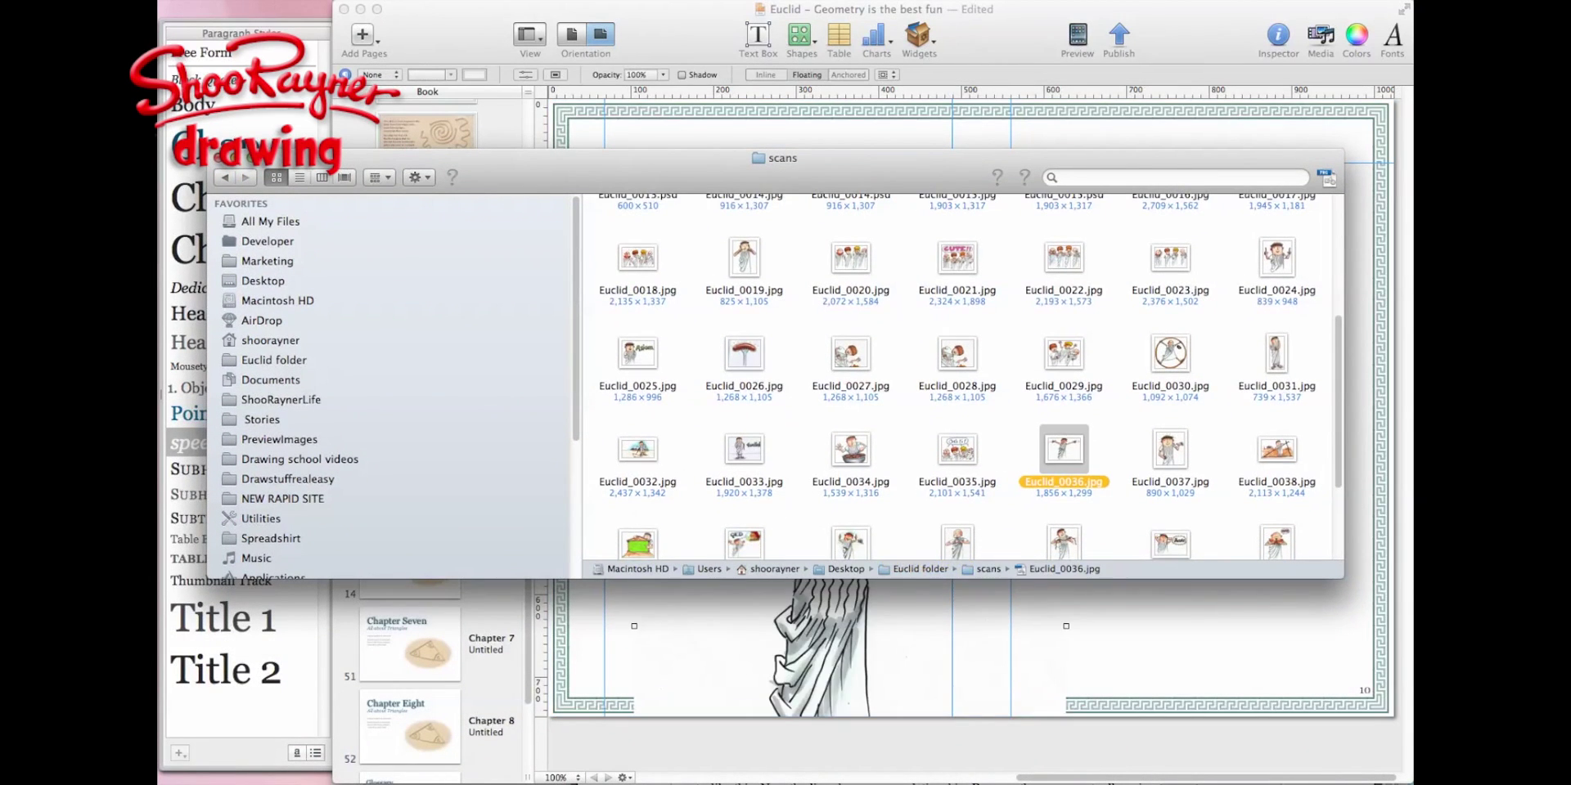
key("super+Tab")
left_click_drag(814, 572, 917, 408)
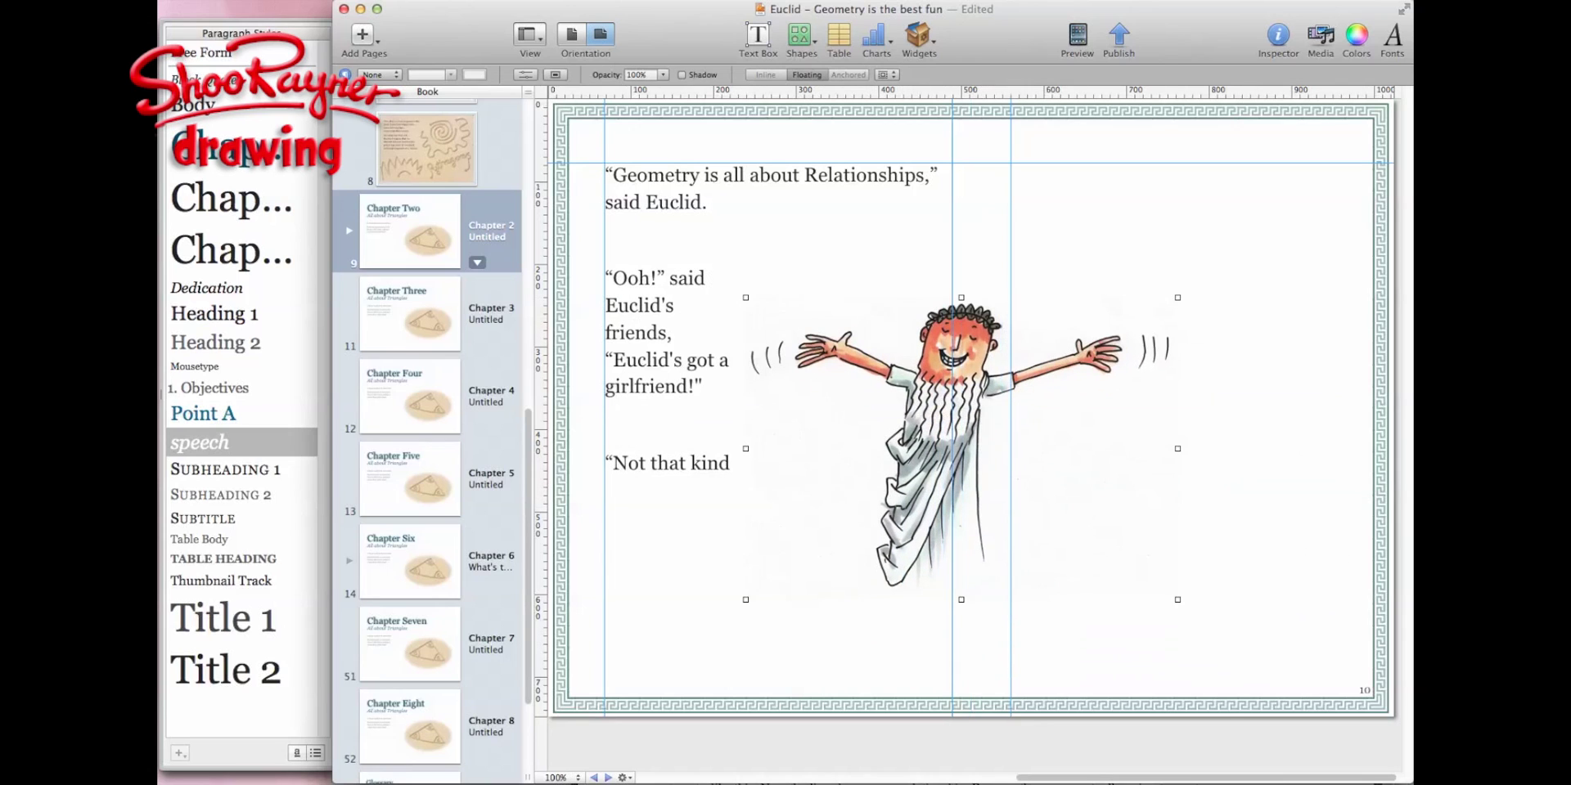
Set the image's text wrap to None and position it beside the speech text
left_click(888, 74)
left_click(900, 204)
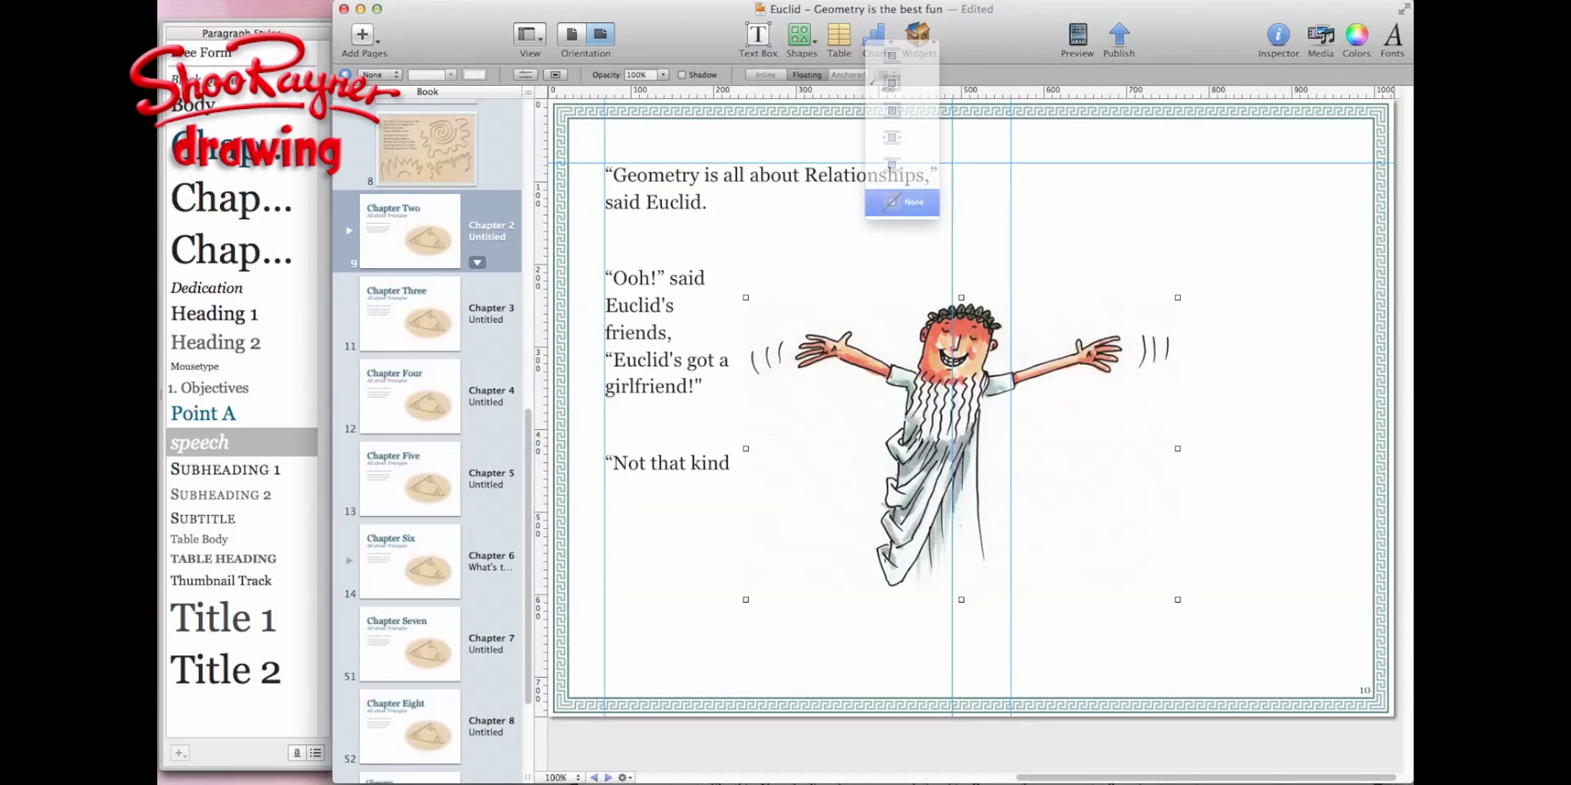
left_click_drag(949, 427, 870, 383)
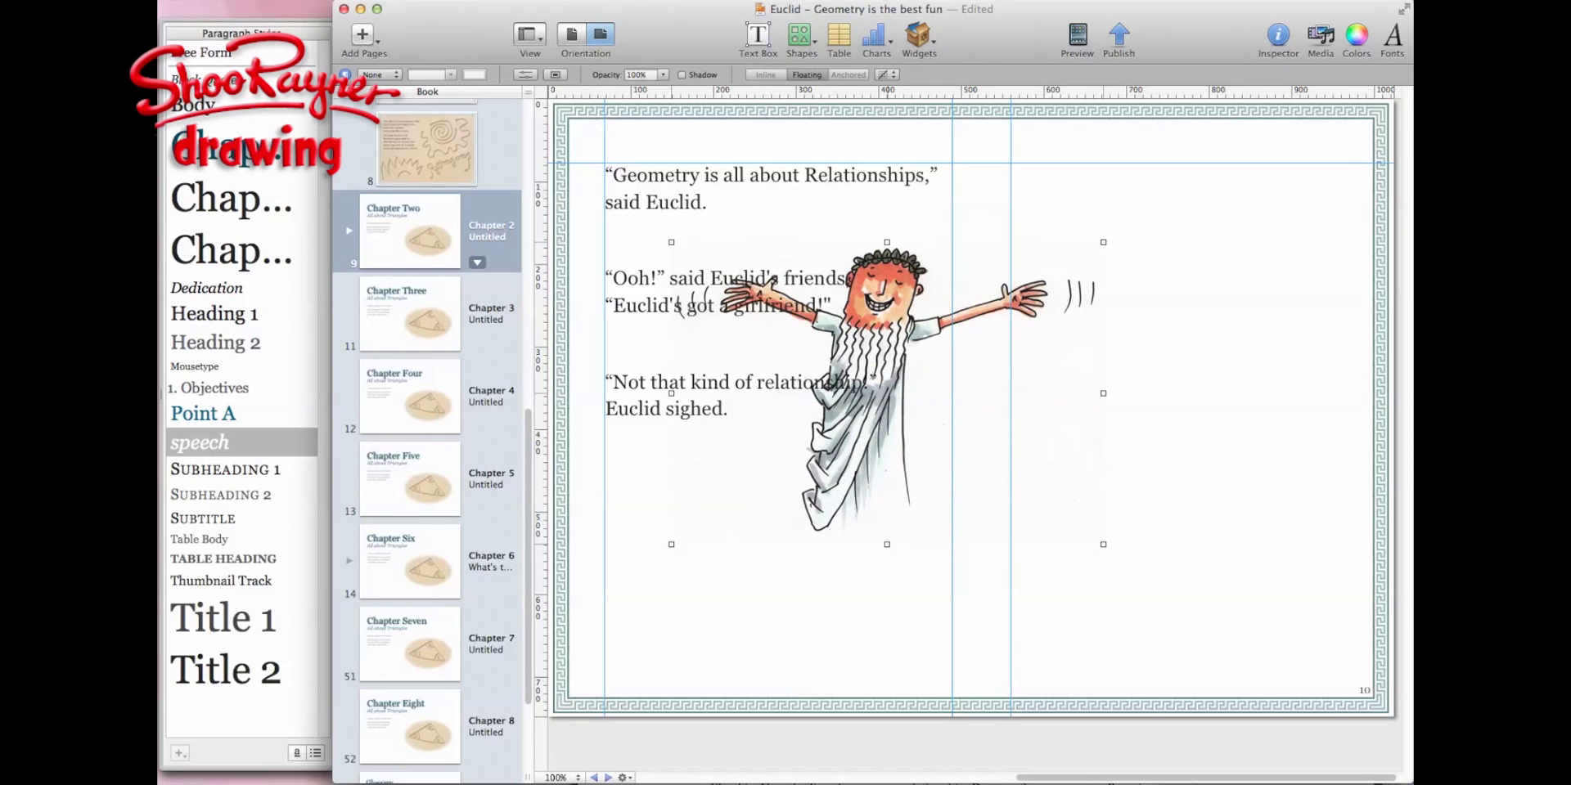
mouse_move(867, 435)
left_mouse_down()
mouse_move(912, 454)
mouse_move(869, 437)
left_mouse_up()
left_click_drag(884, 524, 1006, 564)
left_click_drag(1007, 499, 969, 399)
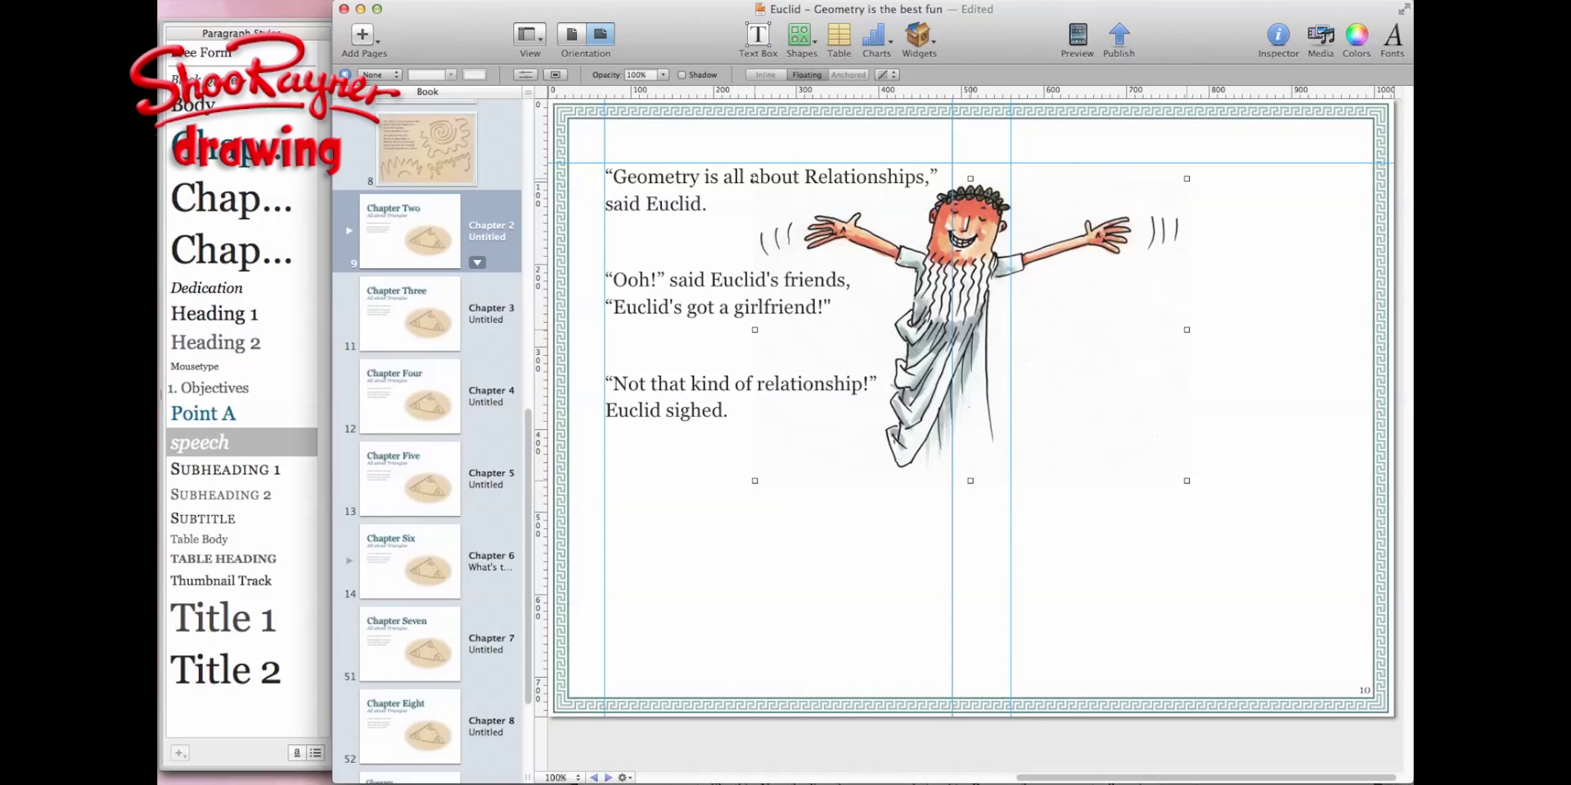
left_click(802, 34)
left_click(816, 56)
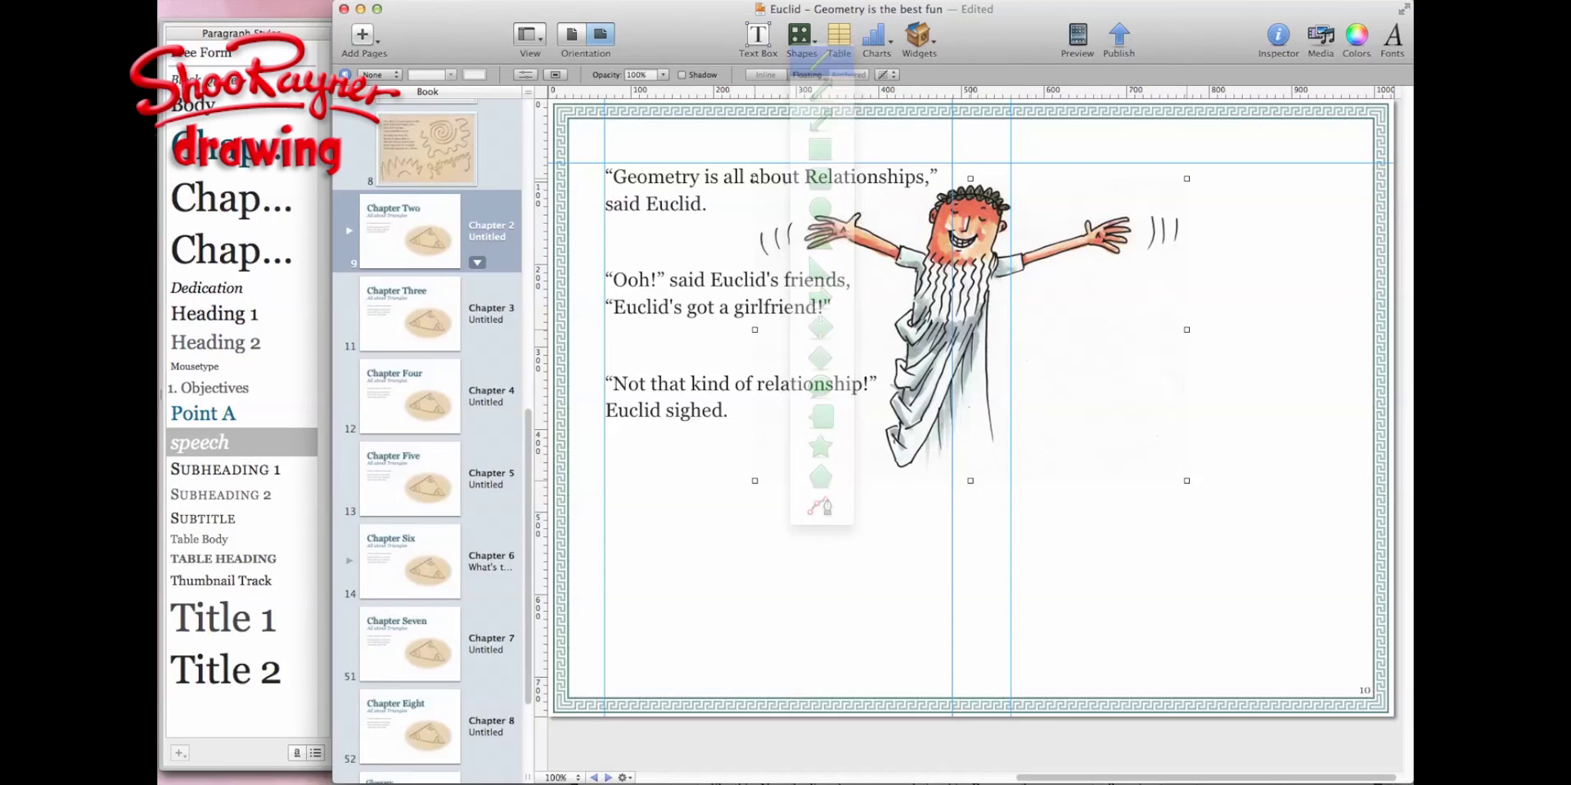
key("super+a")
left_click_drag(692, 549, 898, 596)
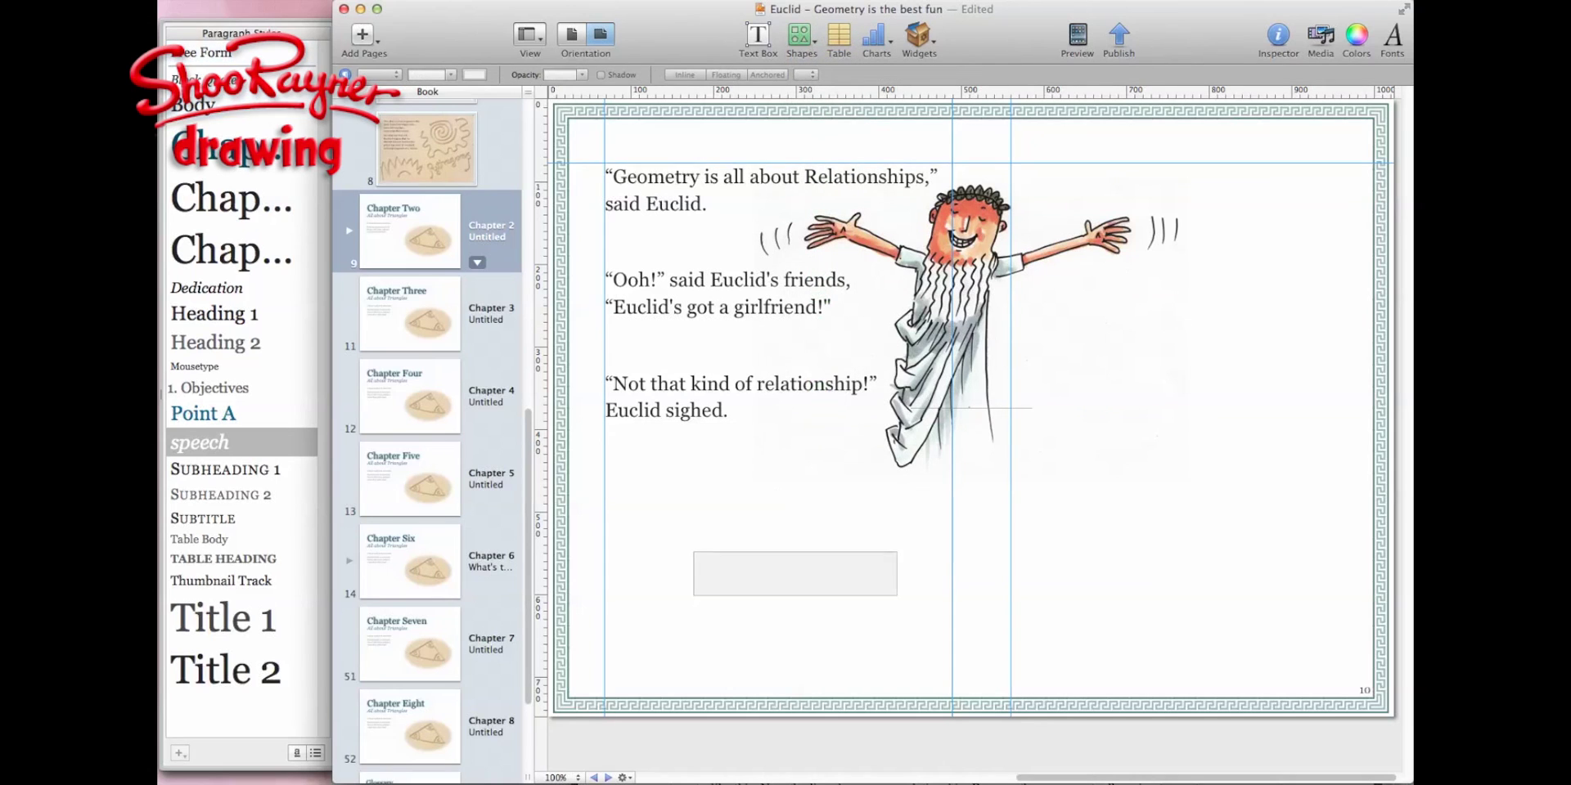
left_click(802, 34)
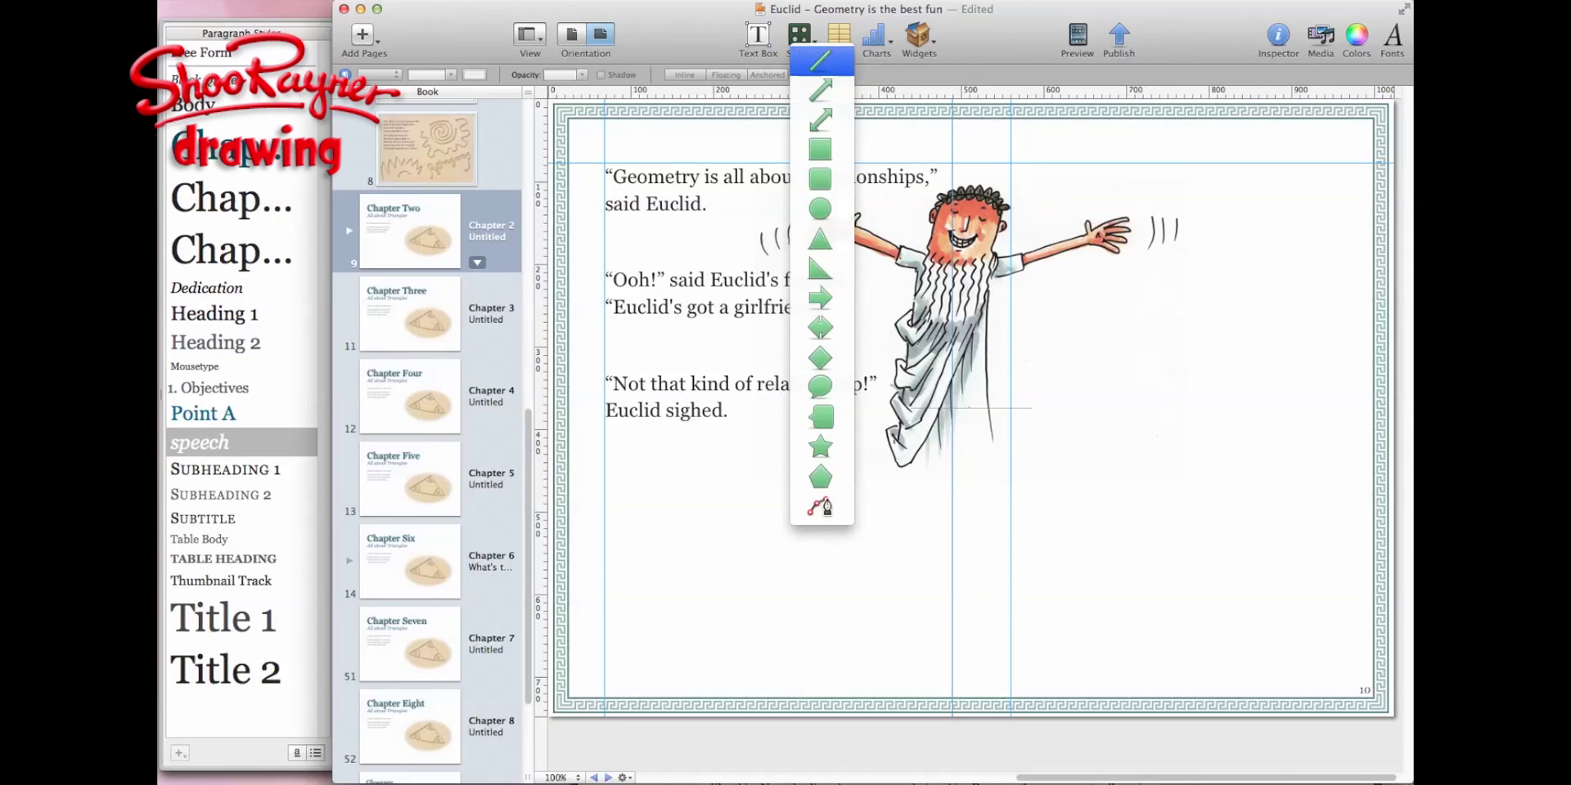
left_click(817, 55)
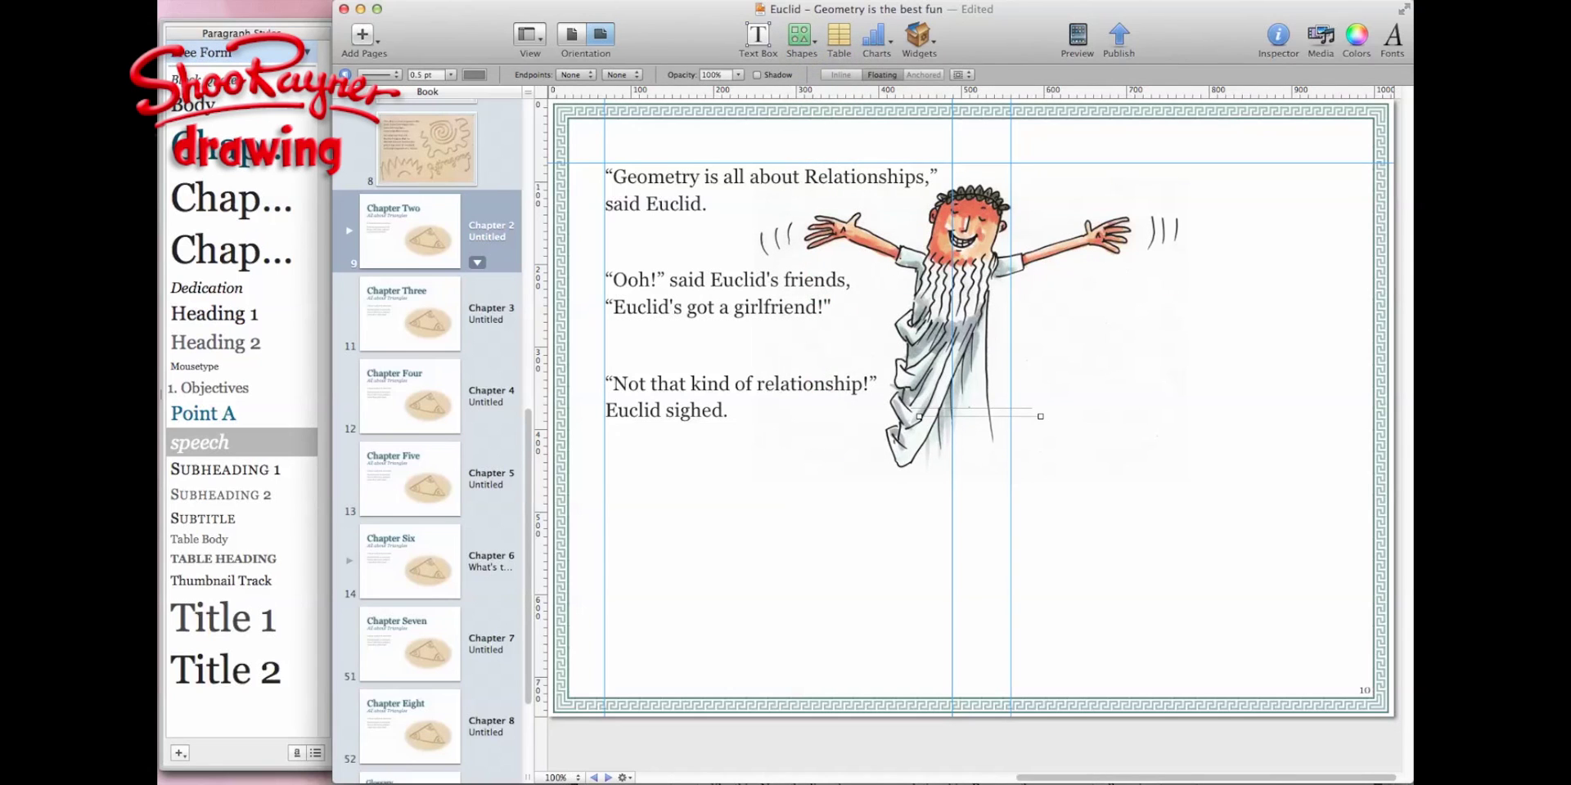
left_click_drag(979, 416, 901, 596)
key("super+z")
key("super+z")
key("super+z")
key("super+z")
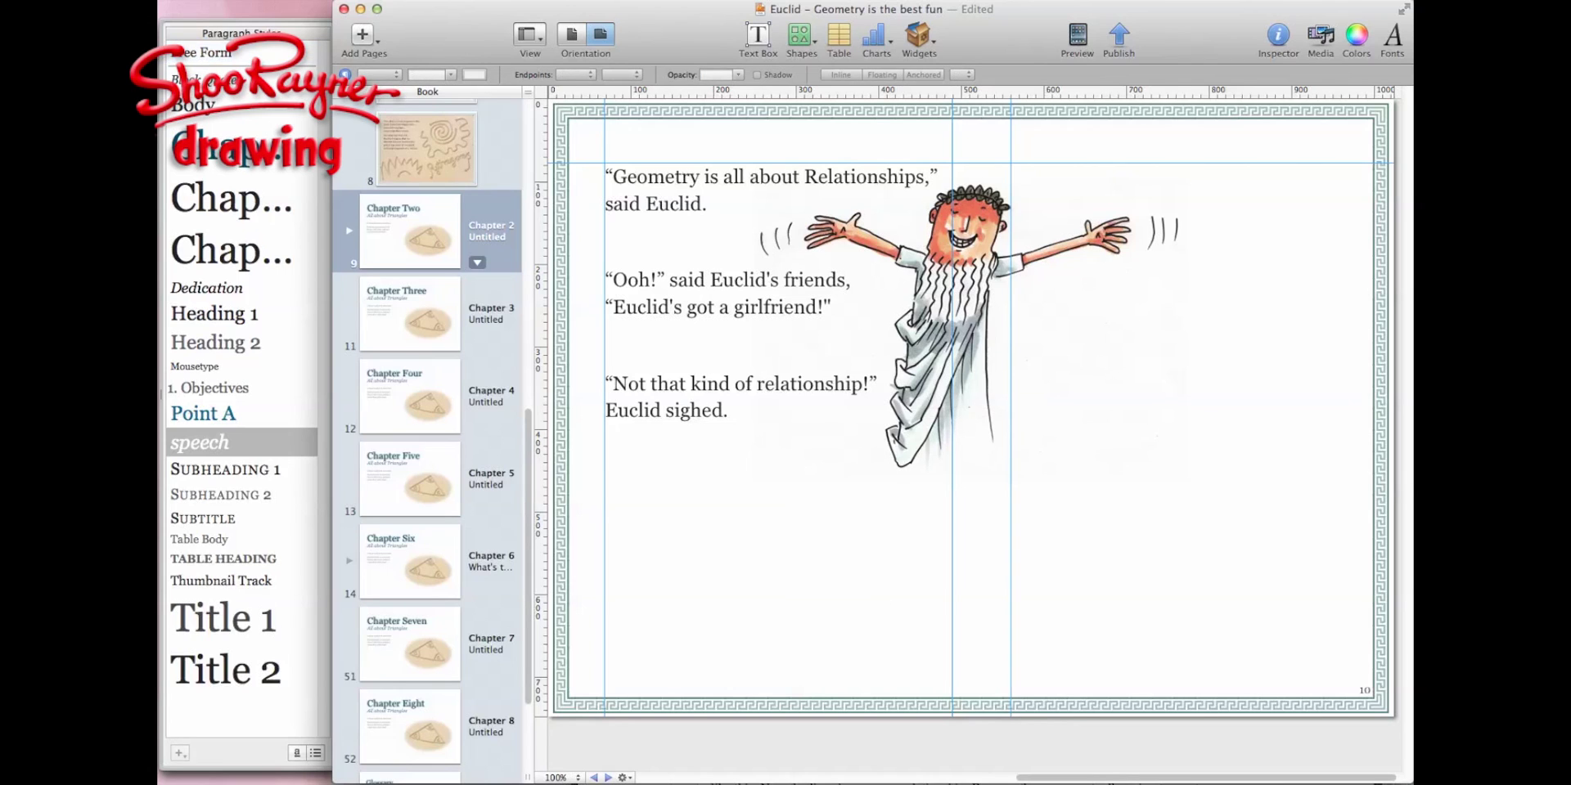
left_click(801, 37)
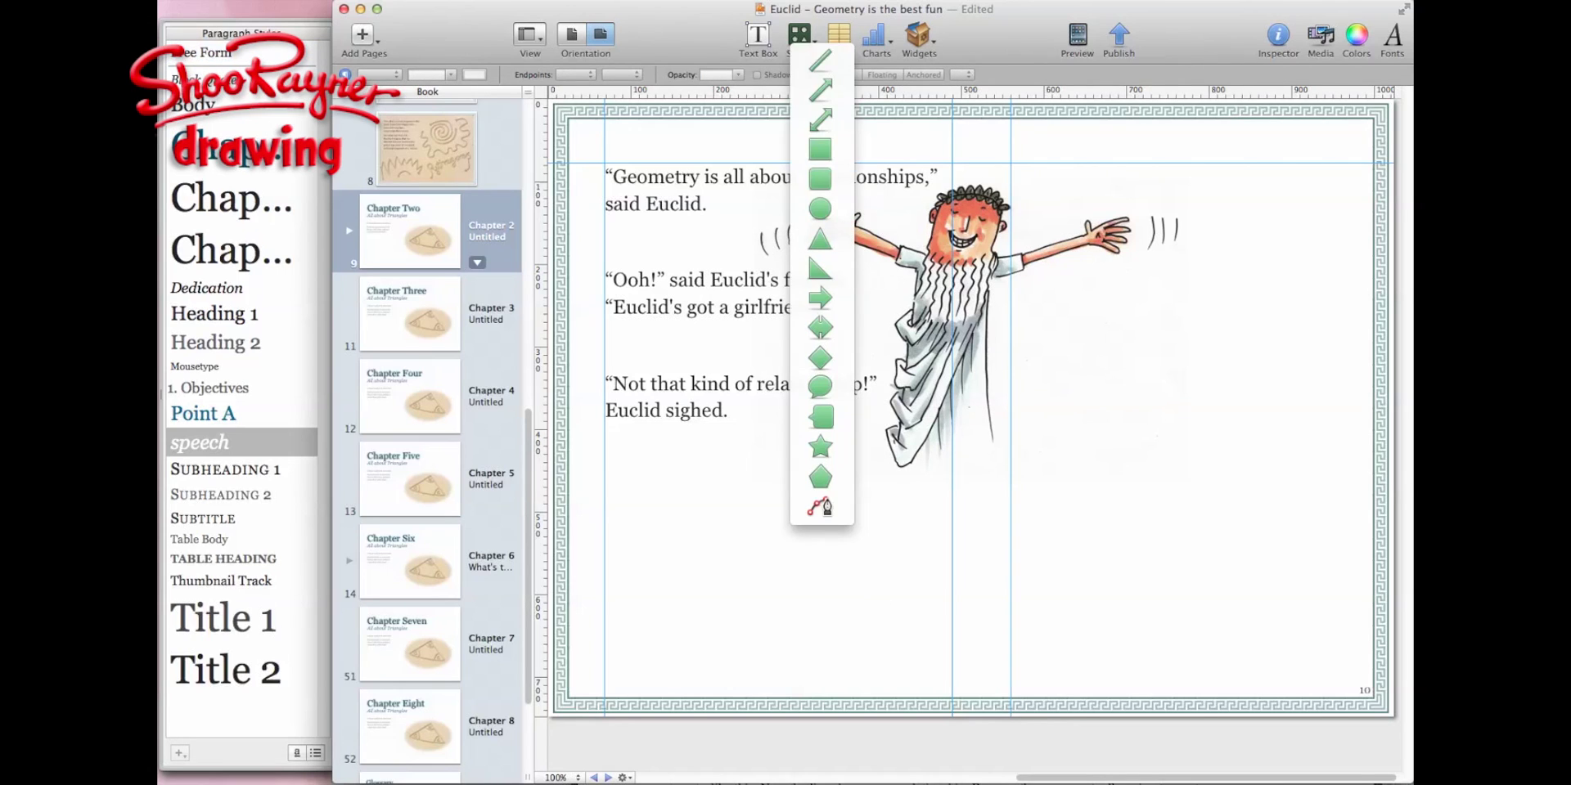
left_click(822, 149)
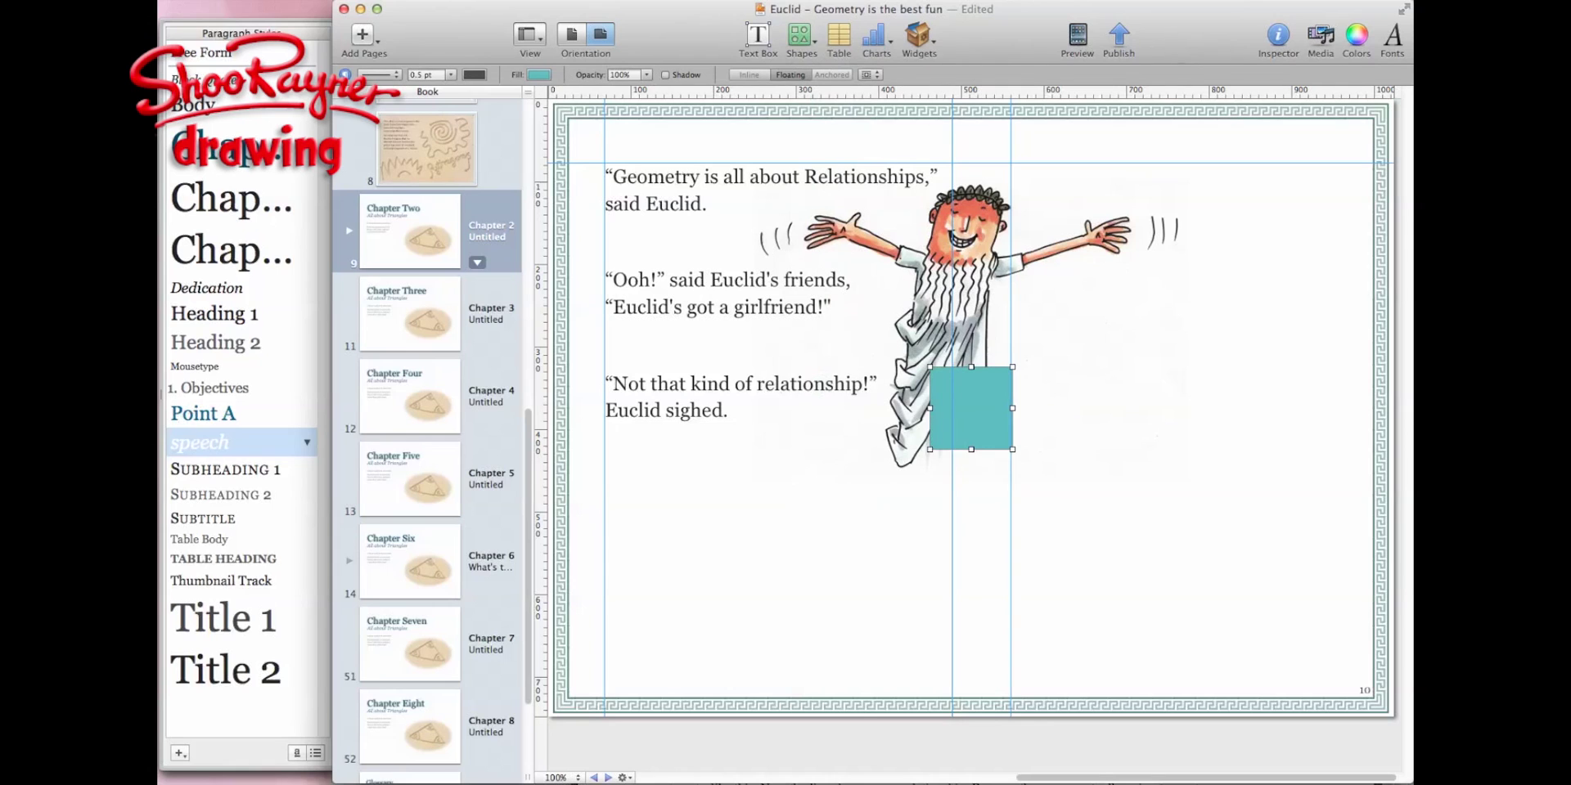
mouse_move(930, 449)
left_mouse_down()
mouse_move(890, 490)
mouse_move(804, 449)
mouse_move(929, 446)
mouse_move(909, 429)
left_mouse_up()
key("Delete")
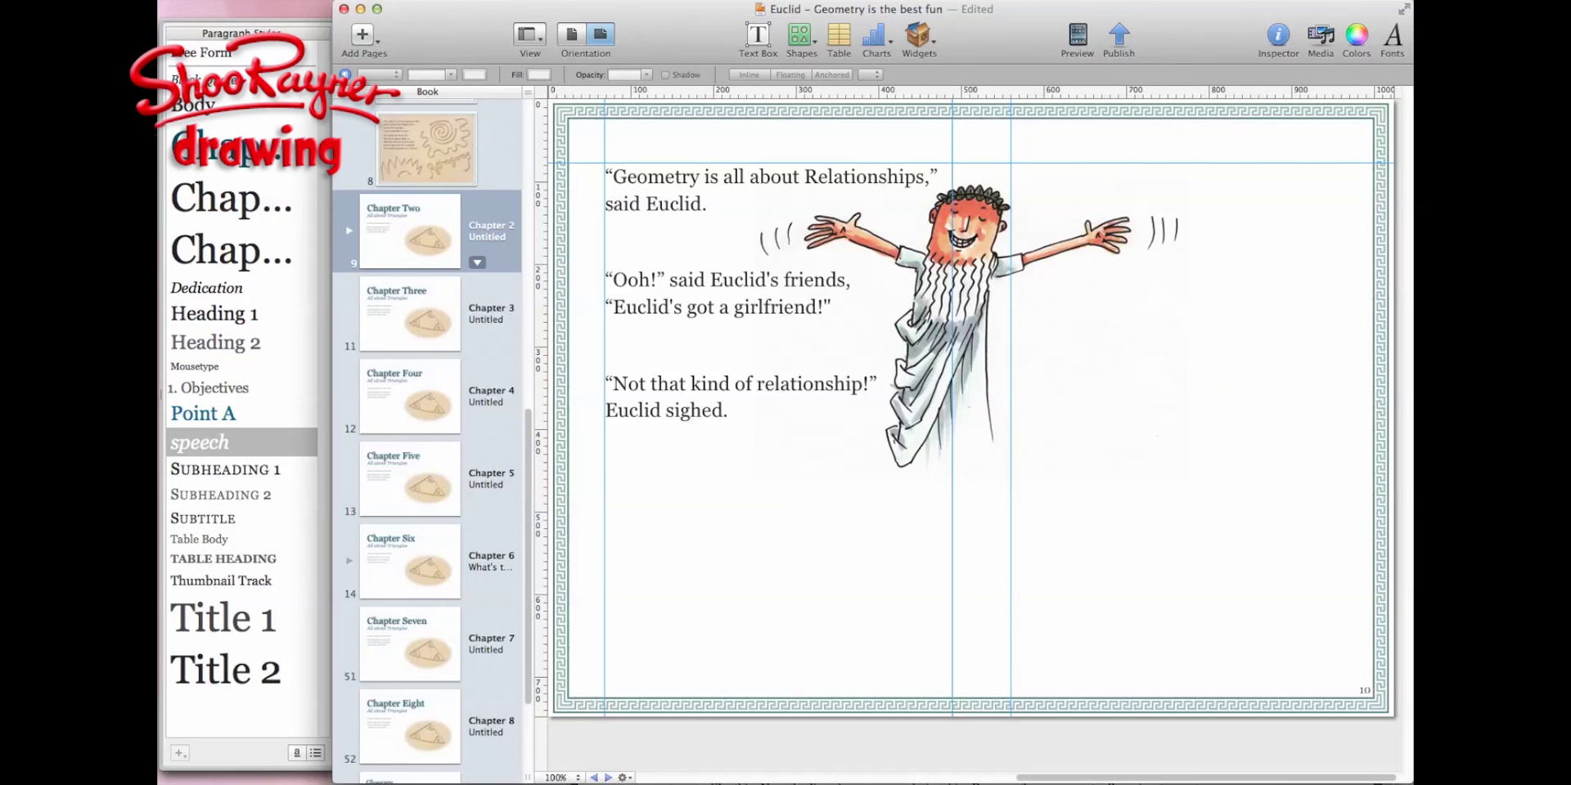
key("super+v")
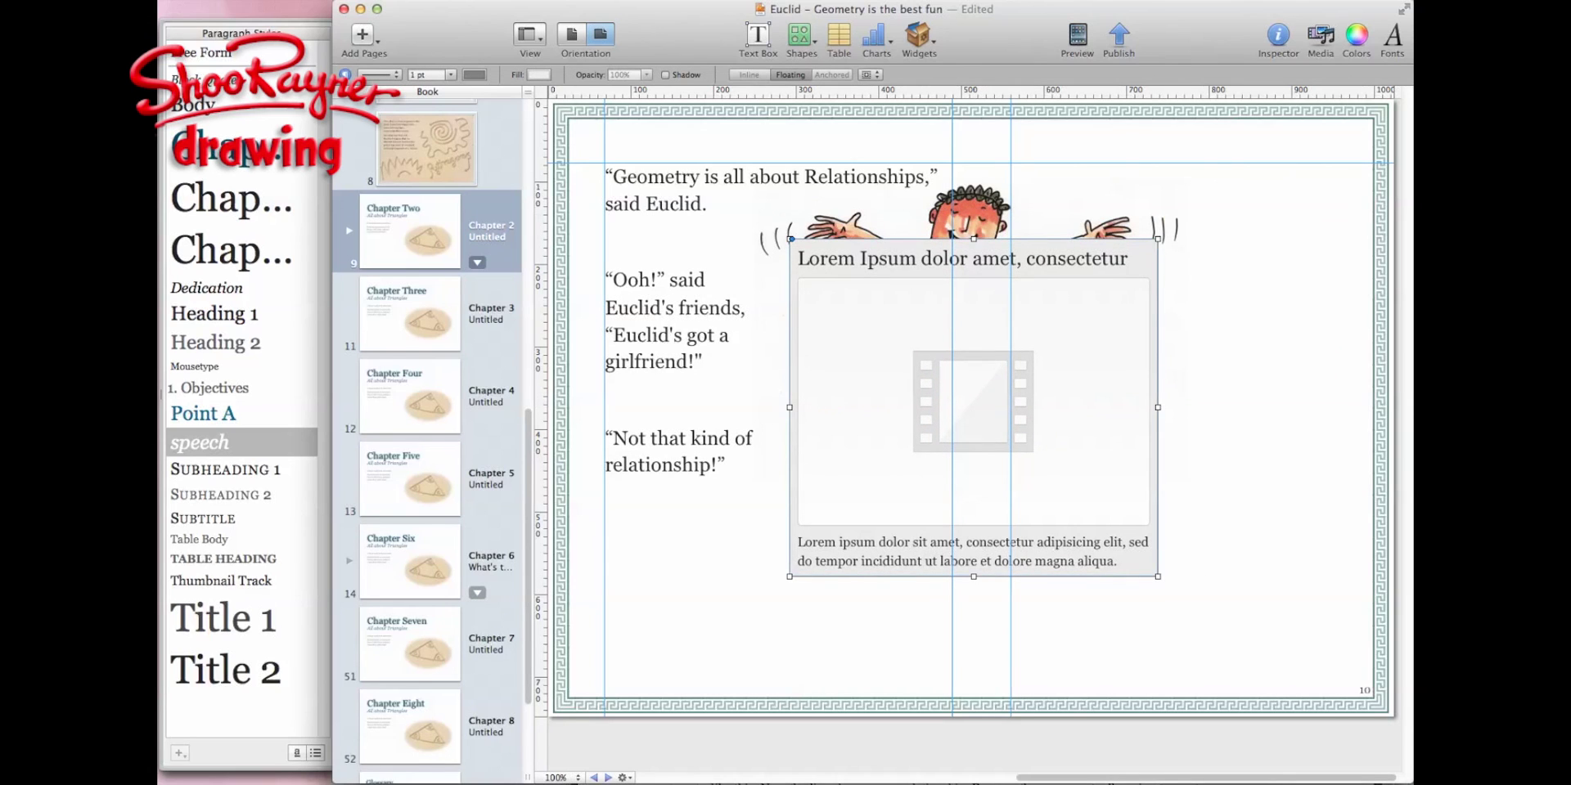